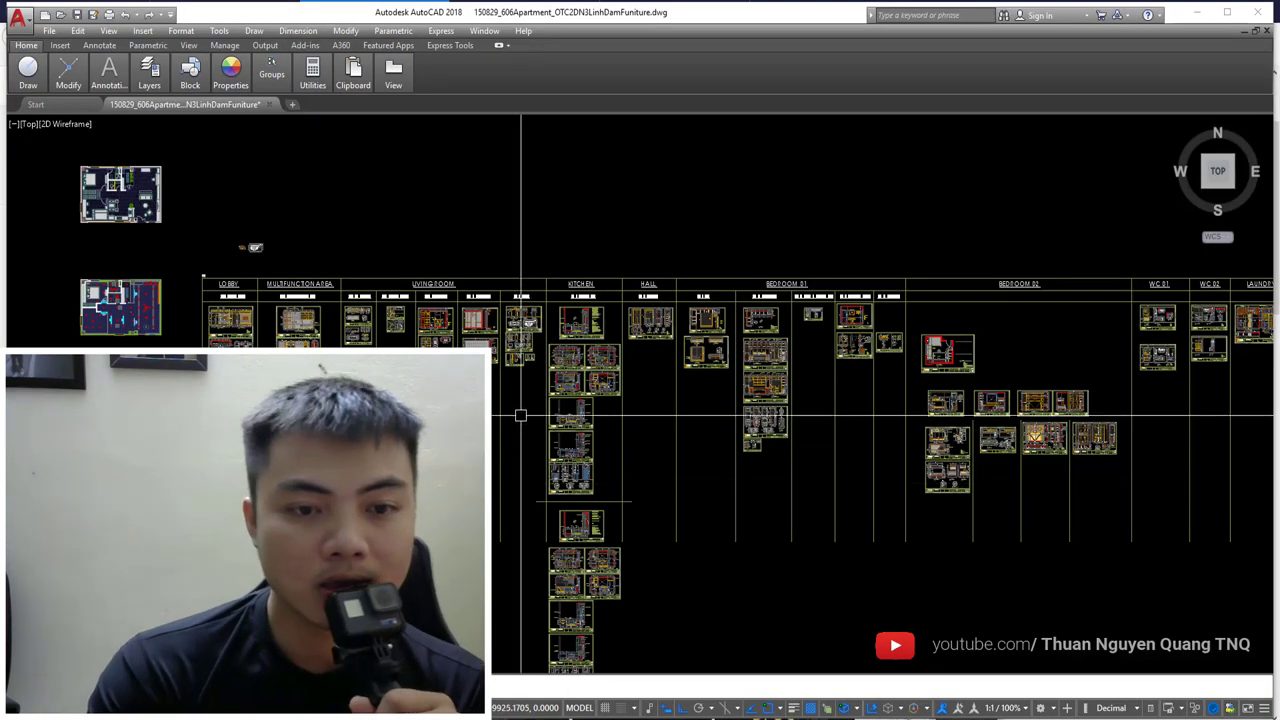
Step: Zoom and pan the drawing until the Living Room column's ALTAR sheet titles are readable
scroll(441, 424, "down", 3)
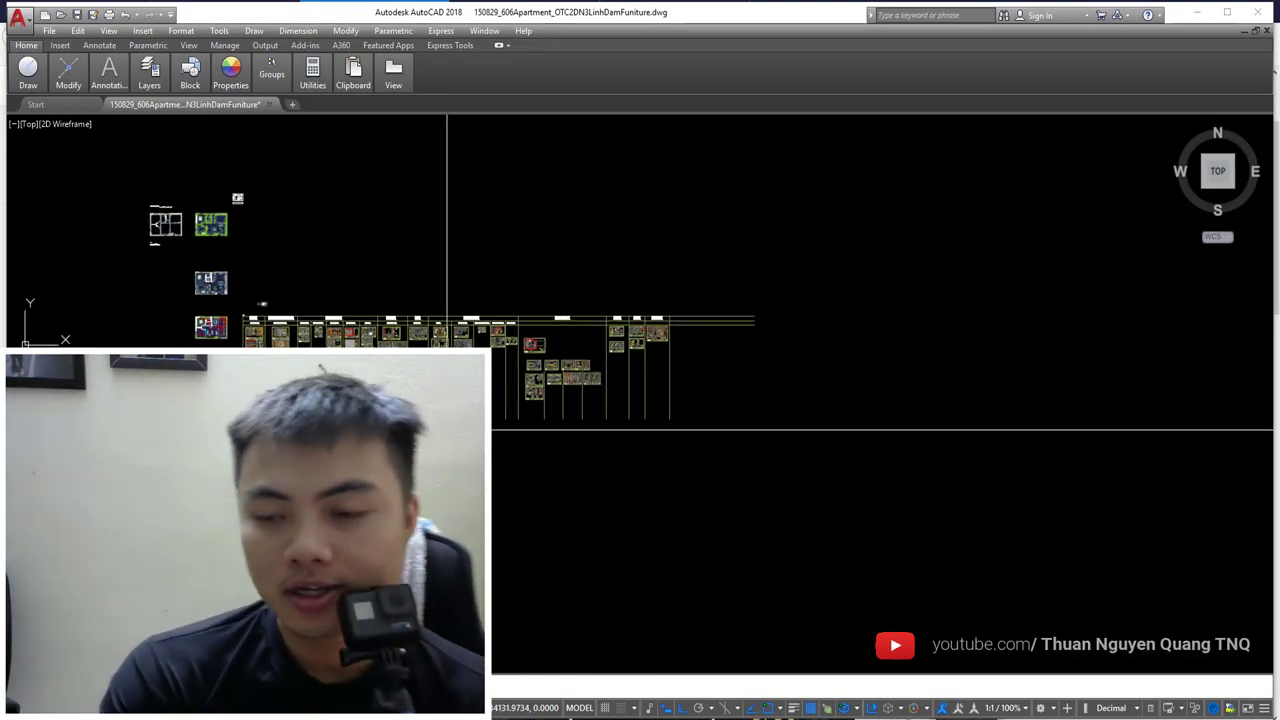
middle_click_drag(447, 339, 548, 372)
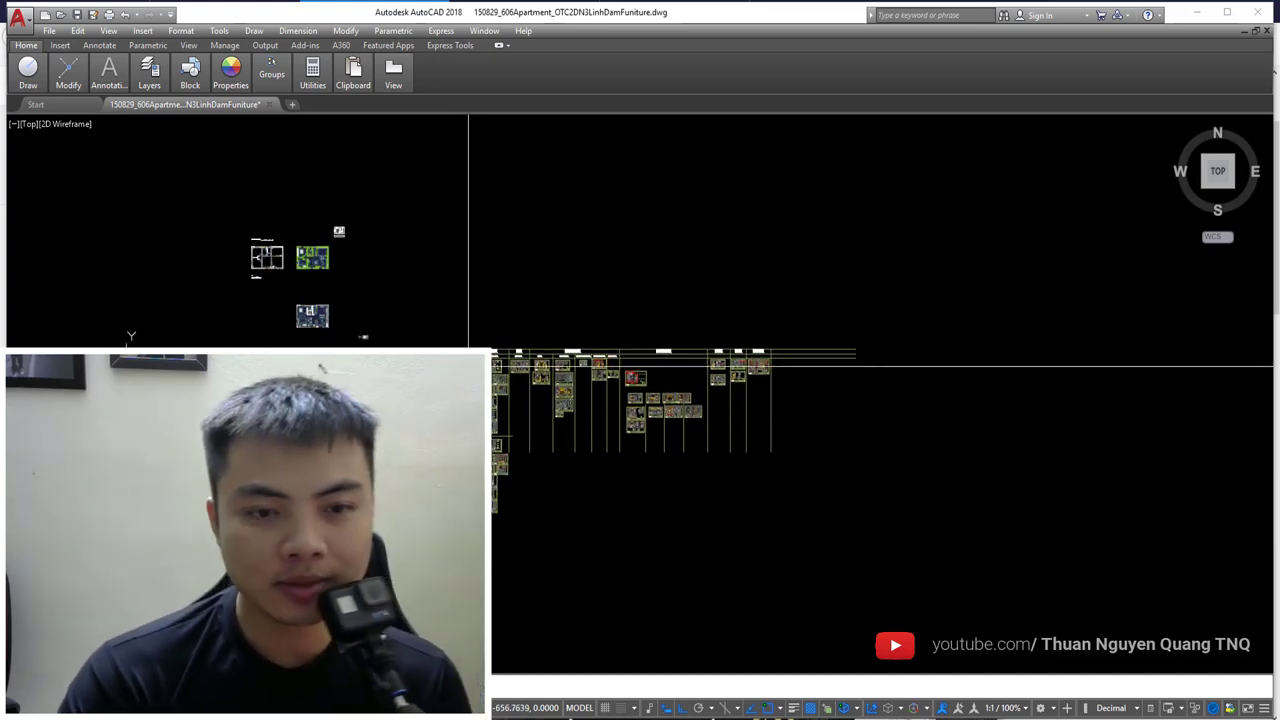
scroll(548, 372, "up", 3)
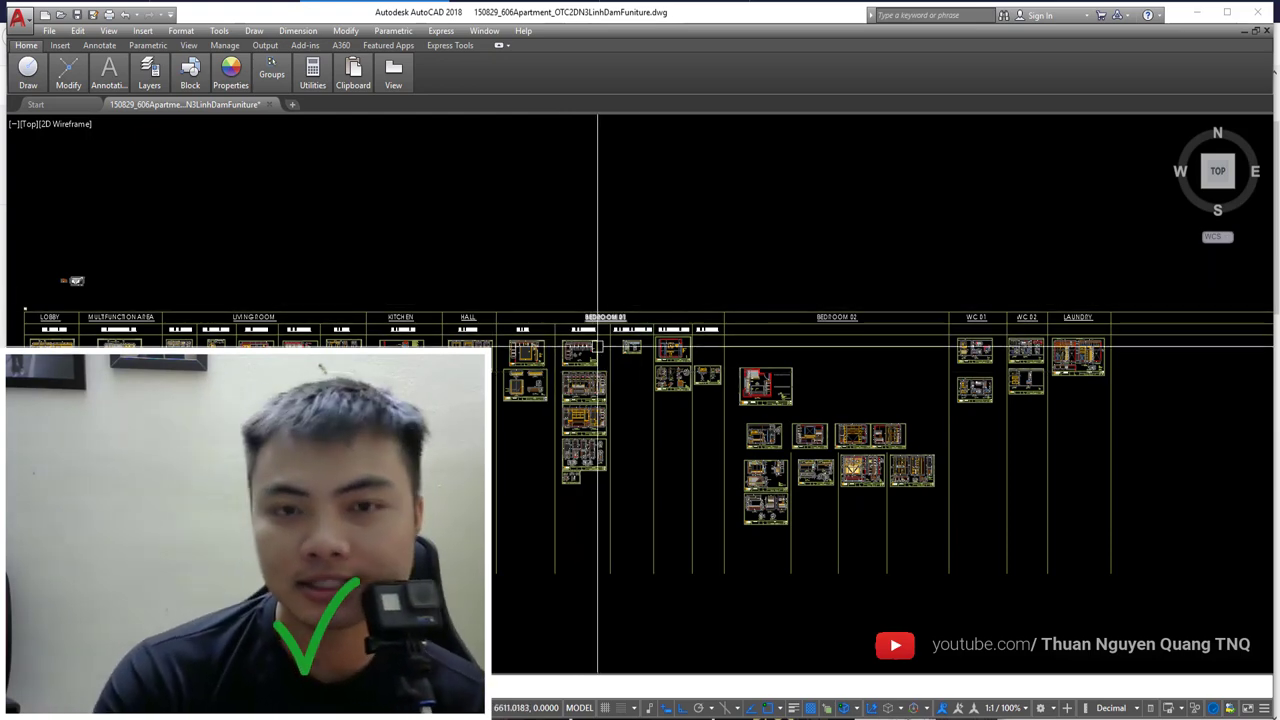
middle_click_drag(395, 384, 709, 397)
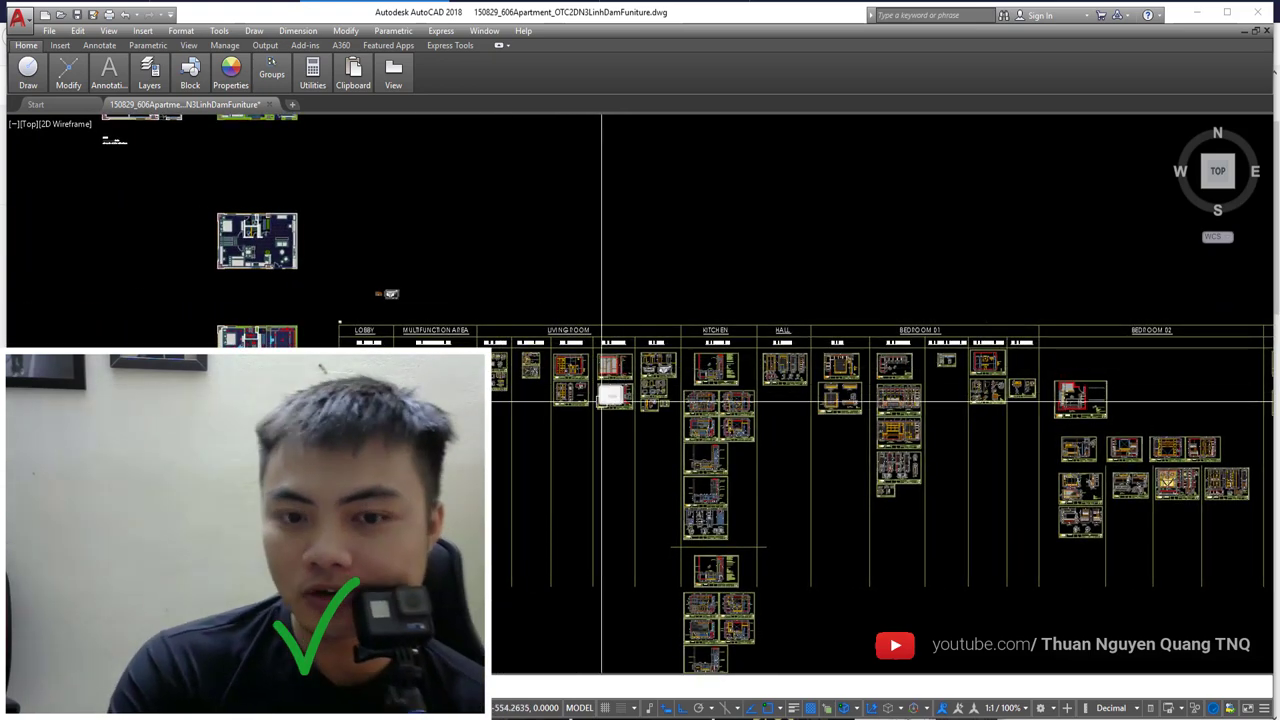
scroll(601, 400, "up", 2)
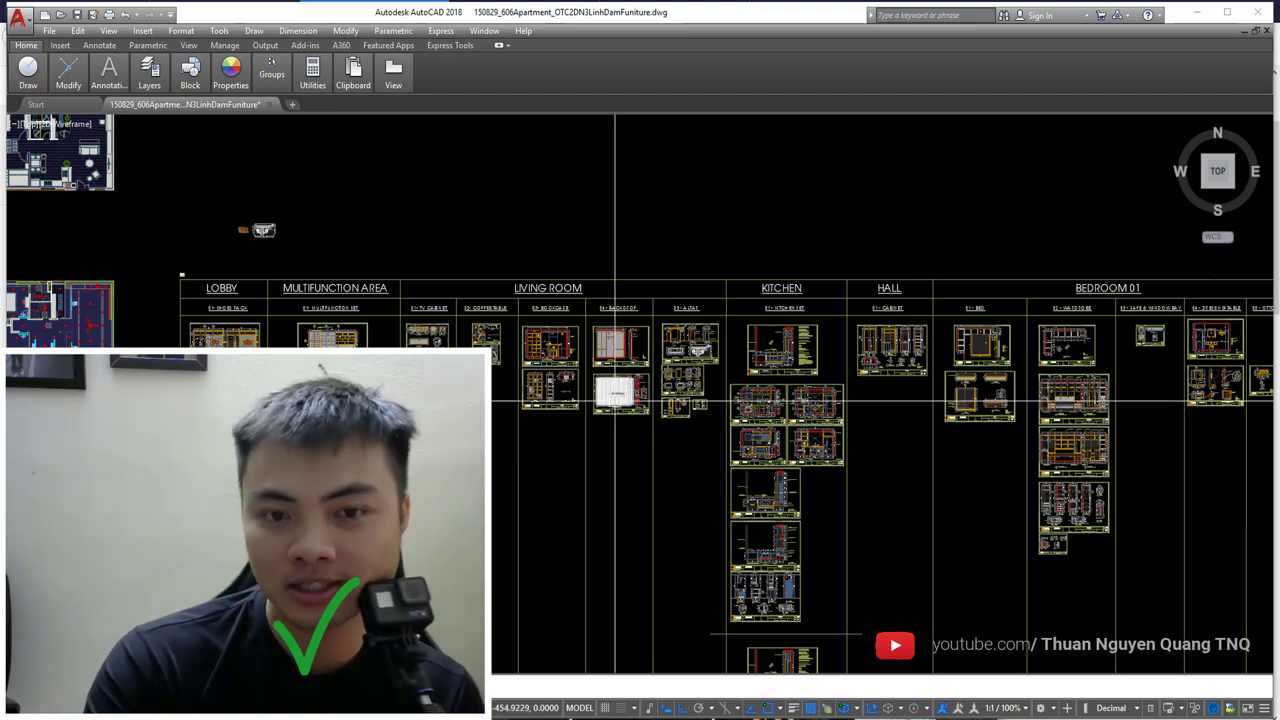
Step: Zoom into the 05 - ALTAR side and section views and select the HOA VĂN leader
scroll(555, 322, "up", 6)
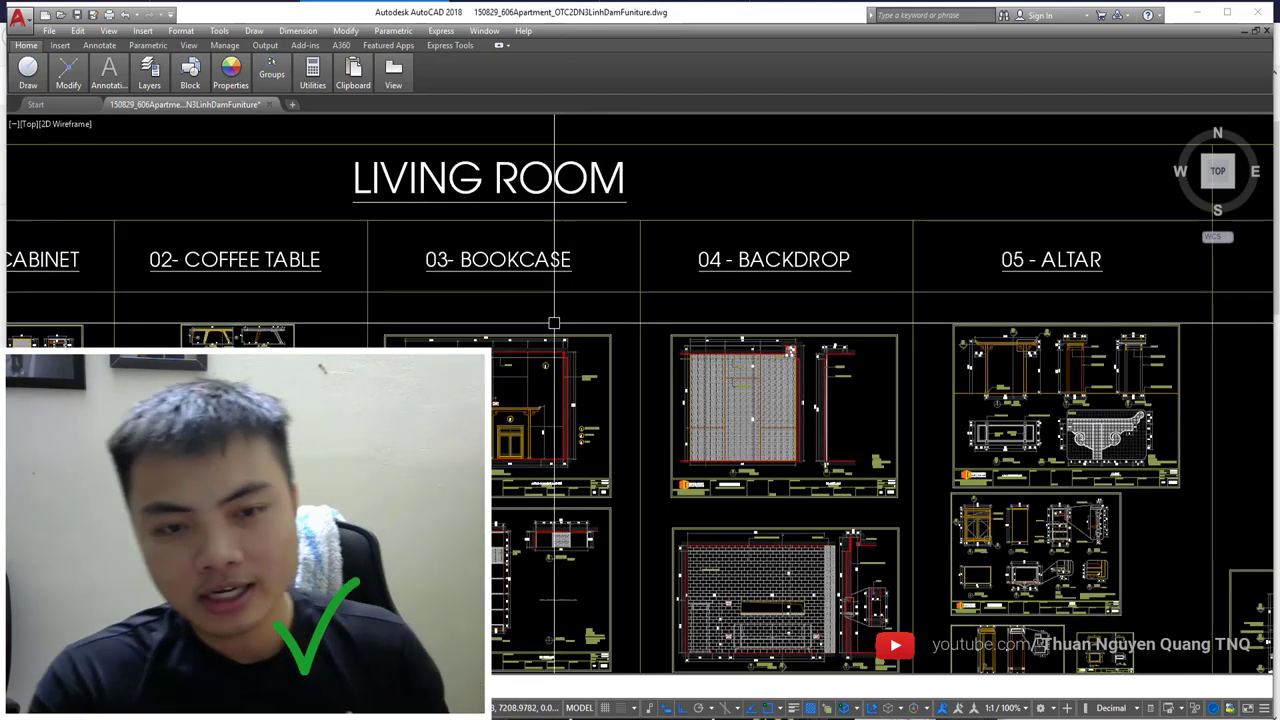
scroll(554, 322, "down", 1)
middle_click_drag(554, 322, 700, 330)
scroll(700, 330, "down", 3)
middle_click_drag(600, 300, 661, 404)
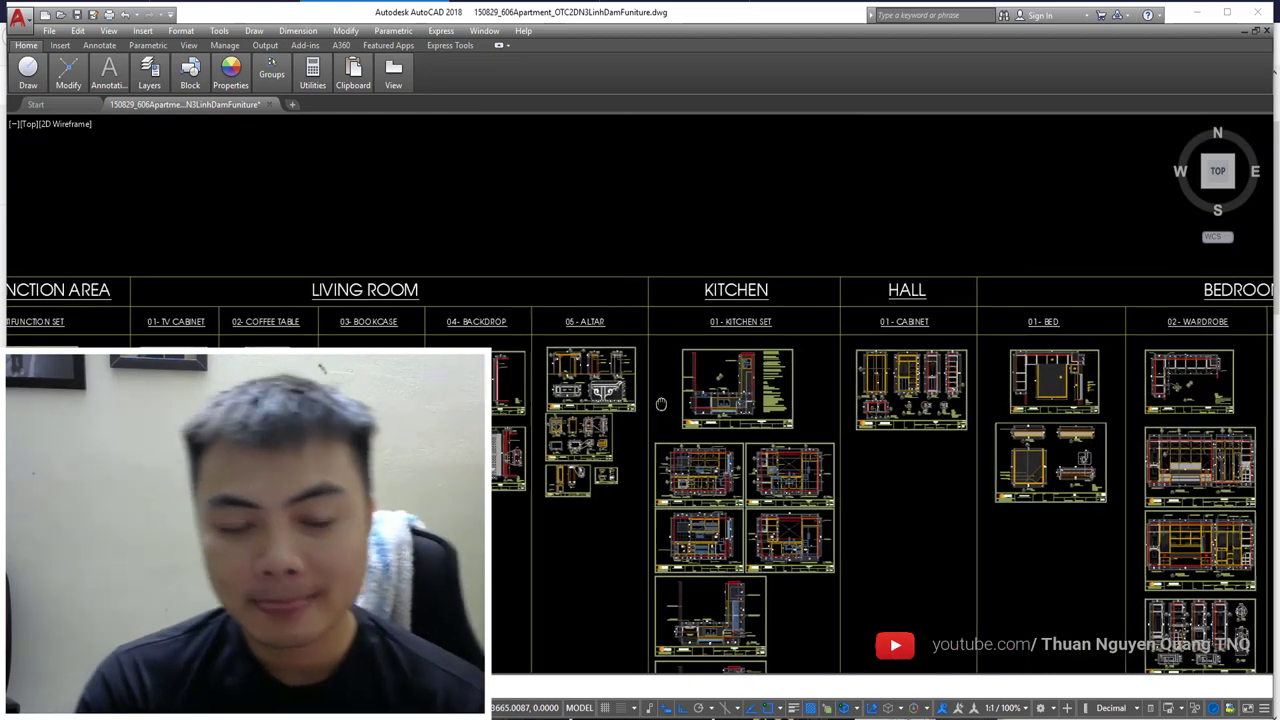
scroll(592, 372, "up", 5)
scroll(593, 293, "up", 4)
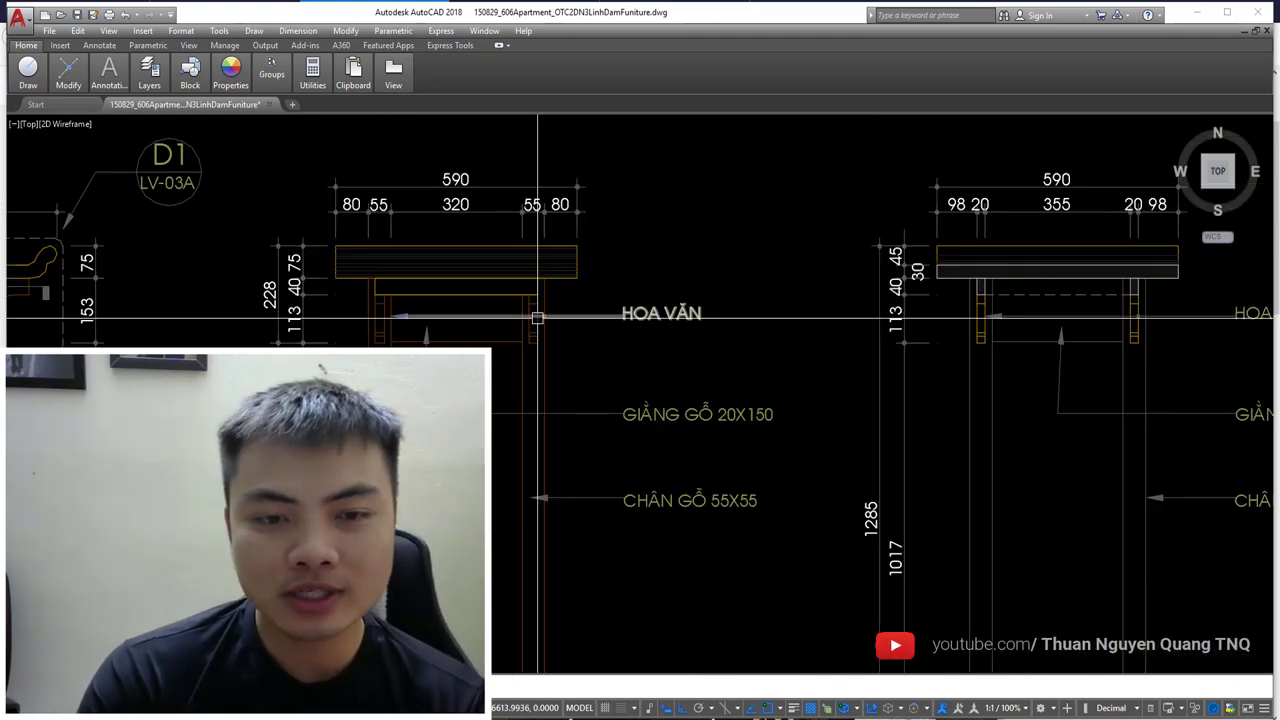
left_click(597, 312)
scroll(651, 271, "down", 4)
scroll(654, 277, "up", 2)
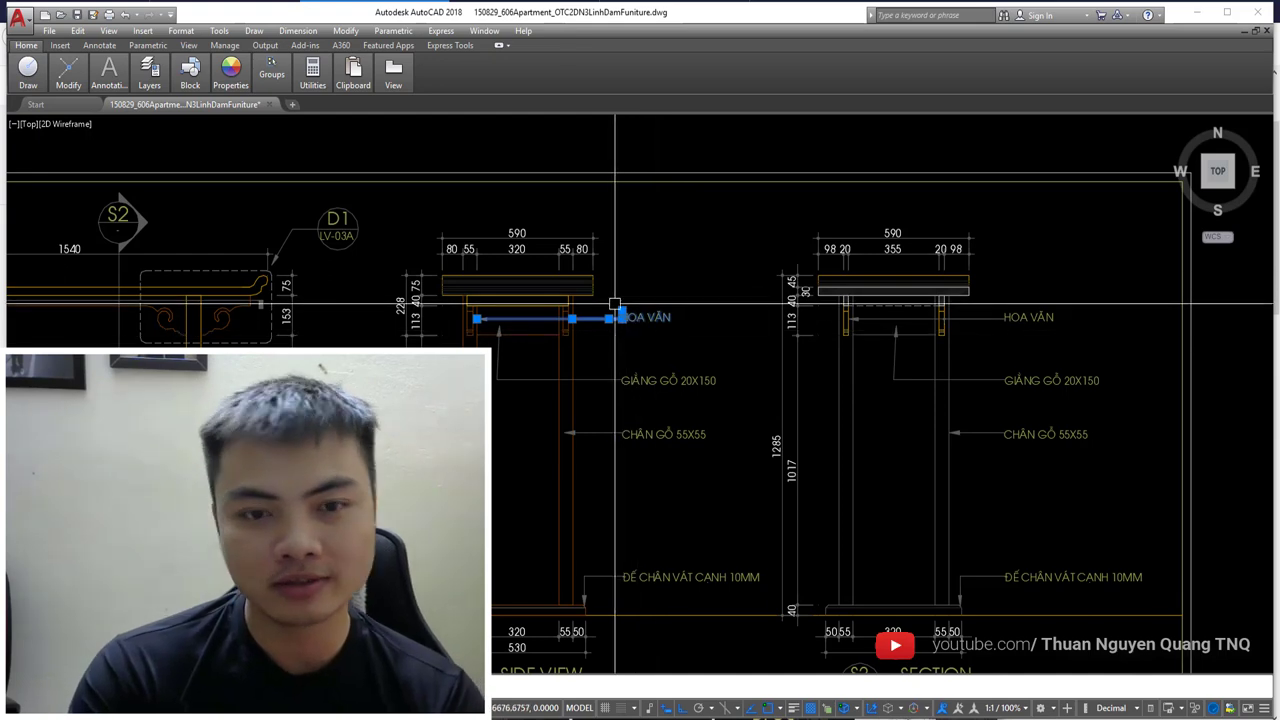
key("ctrl+1")
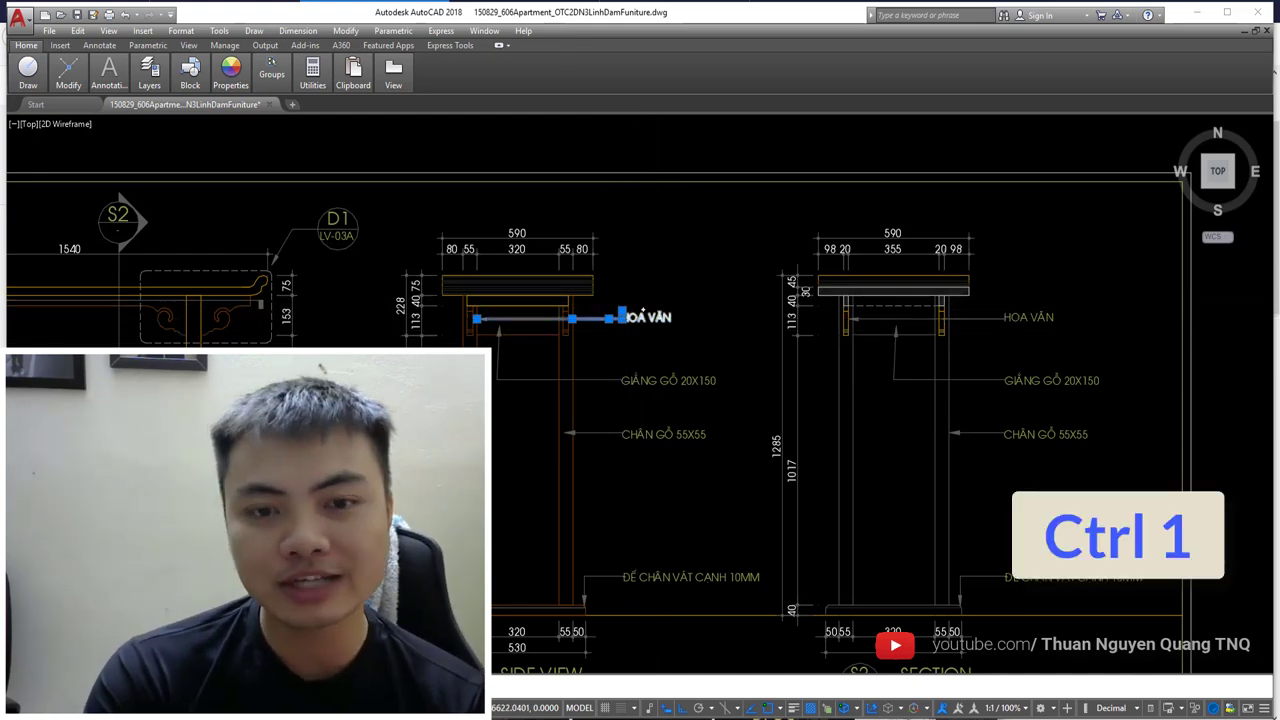
left_click_drag(959, 234, 313, 223)
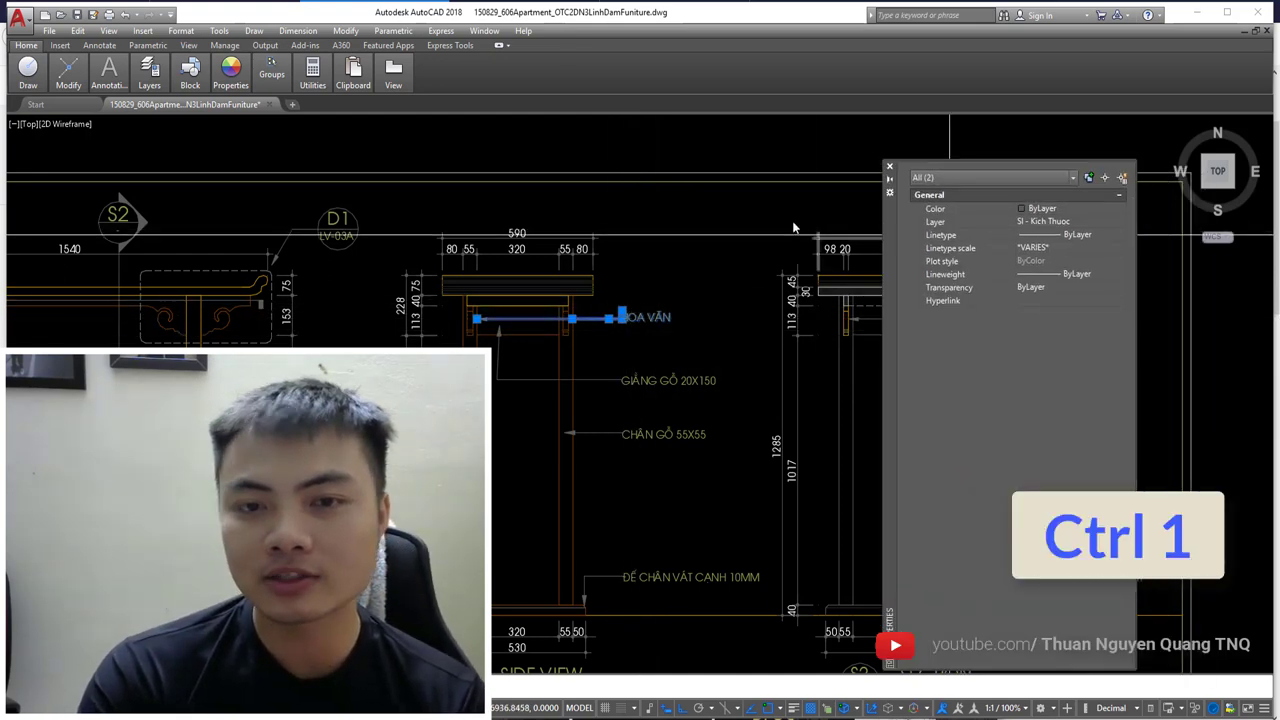
left_click(397, 178)
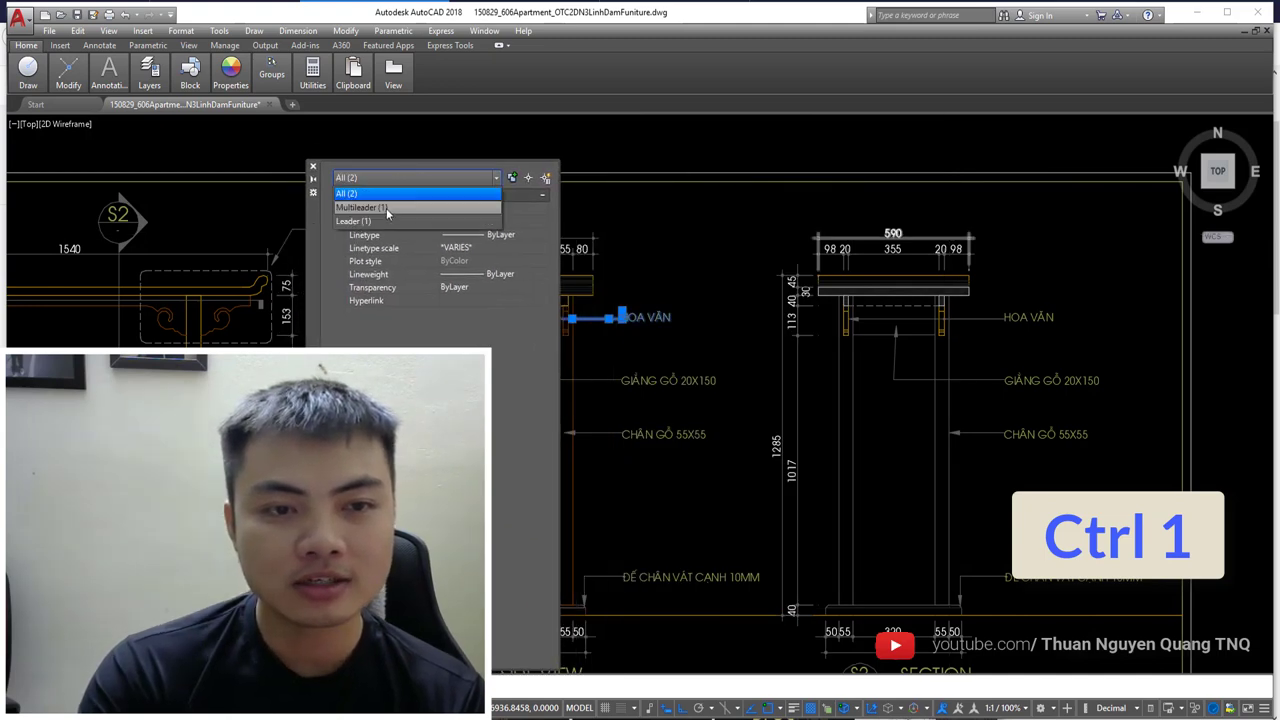
left_click(383, 209)
left_click(382, 177)
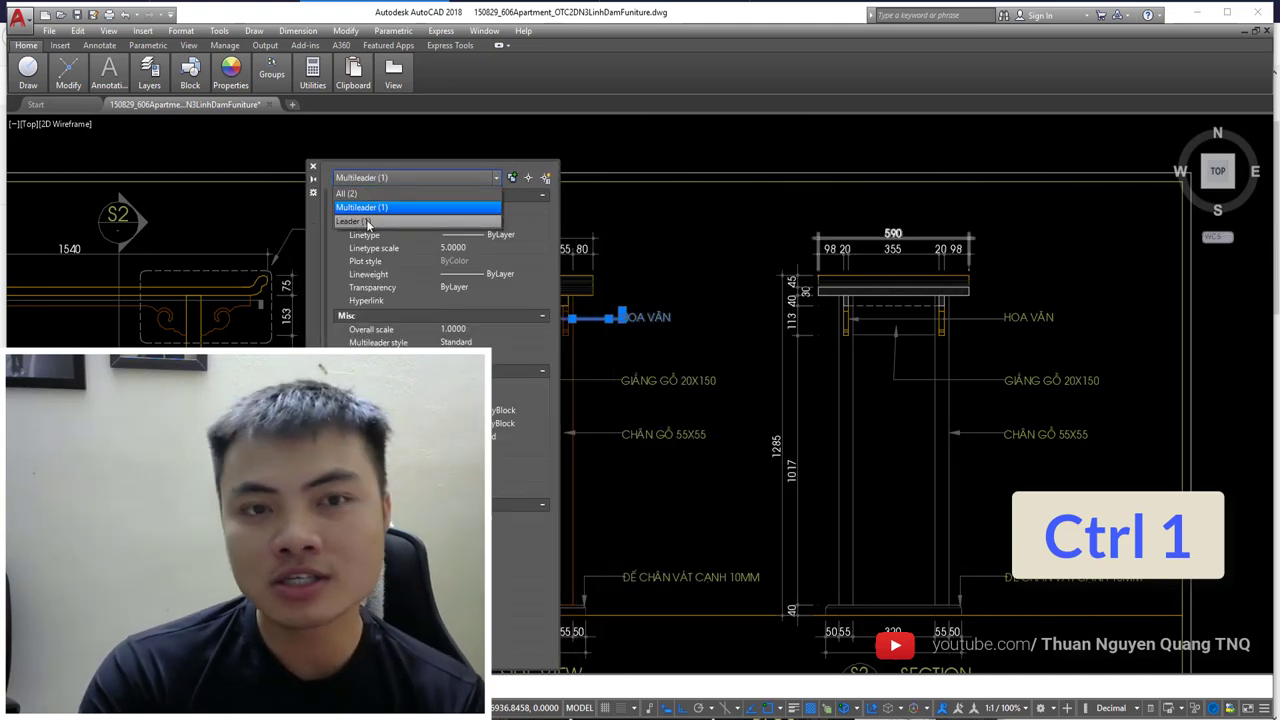
left_click(368, 221)
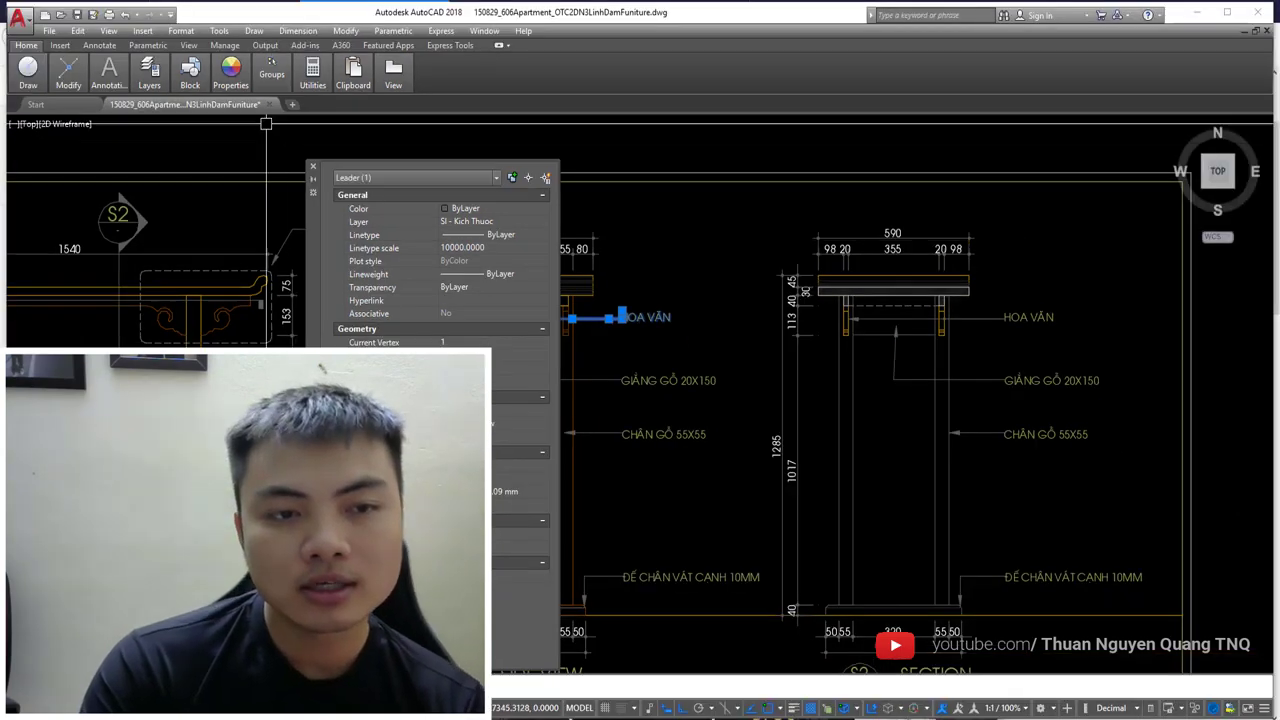
left_click(311, 166)
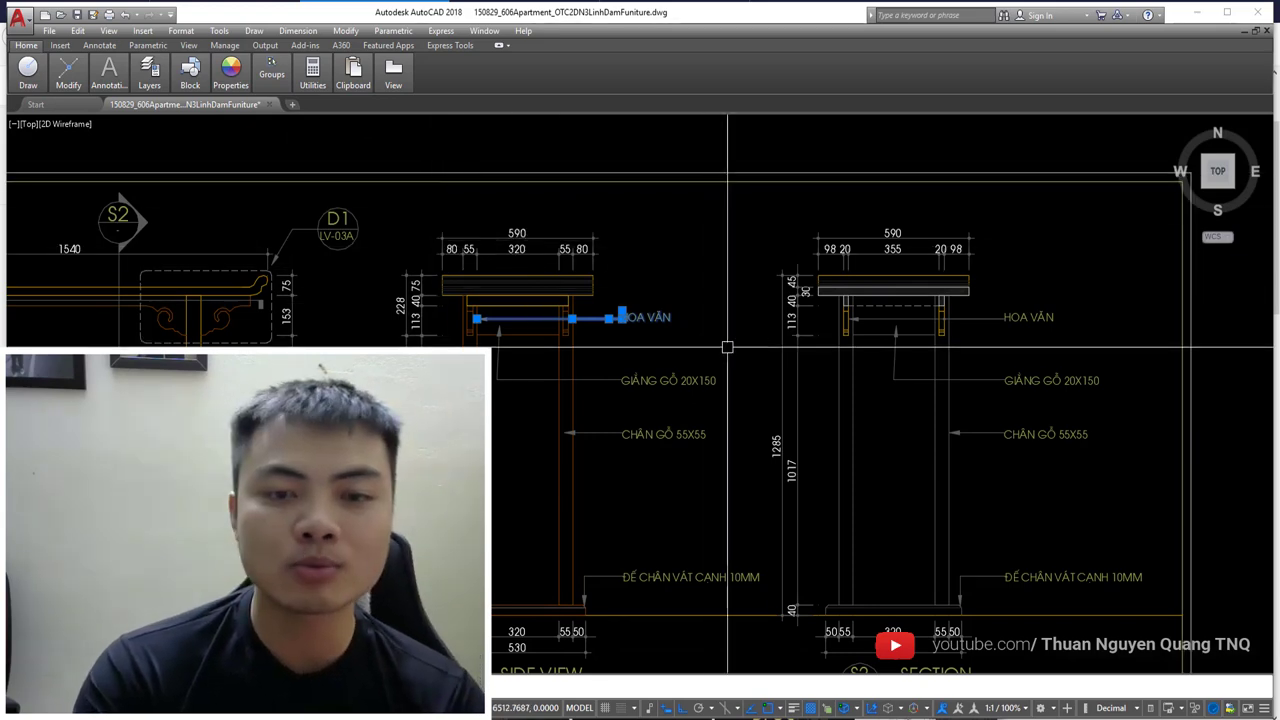
Step: Clear the selection and open the Properties palette with CH, nothing selected
scroll(689, 343, "down", 3)
scroll(694, 340, "up", 3)
key("Escape")
scroll(698, 341, "up", 2)
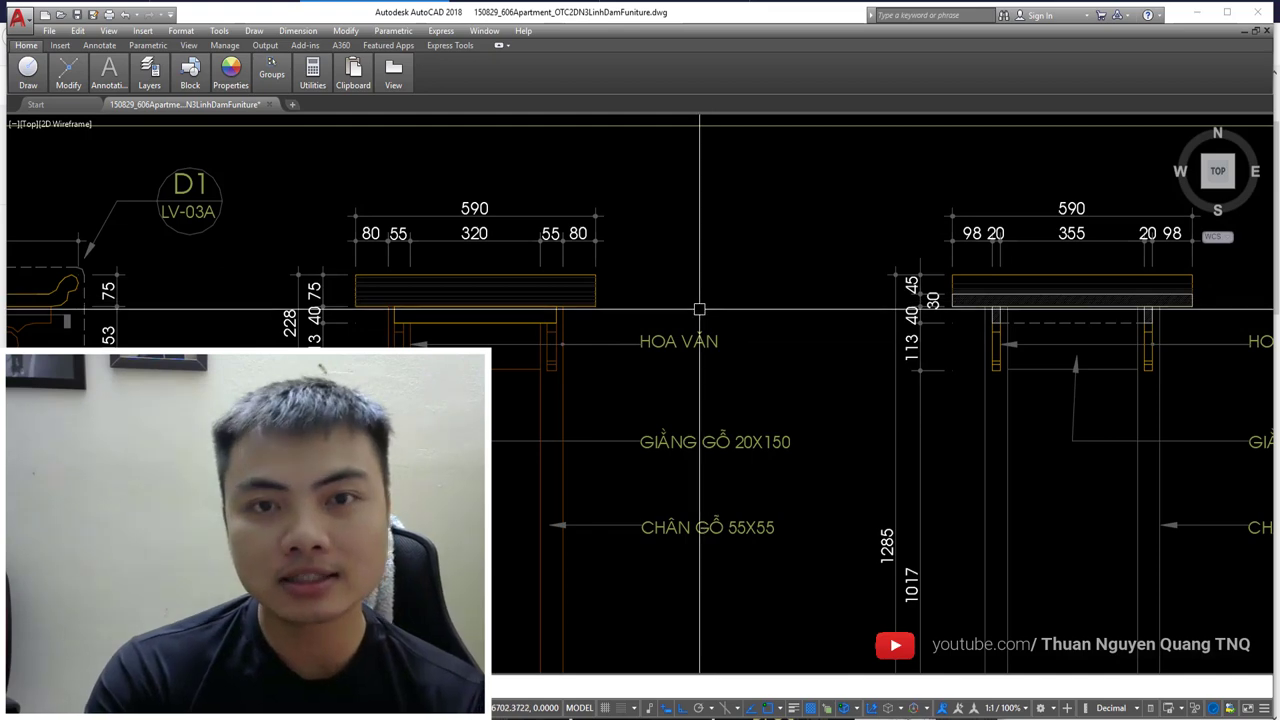
type("ch")
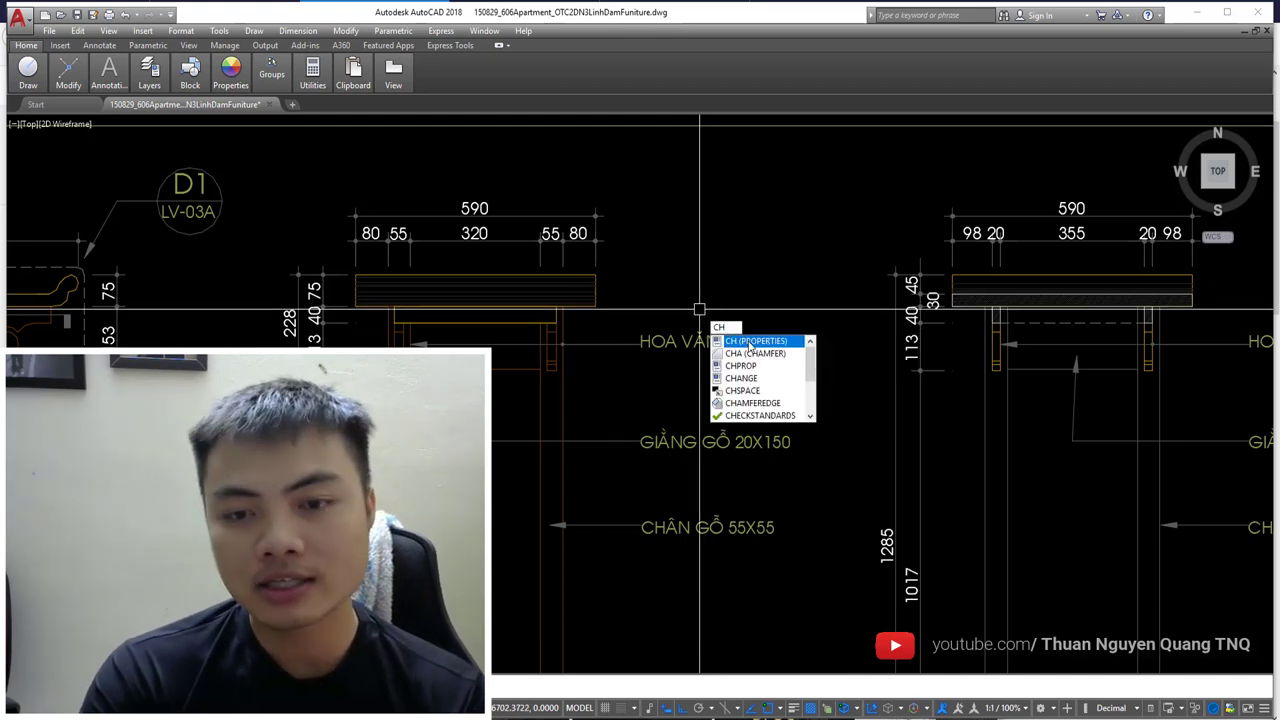
left_click(755, 341)
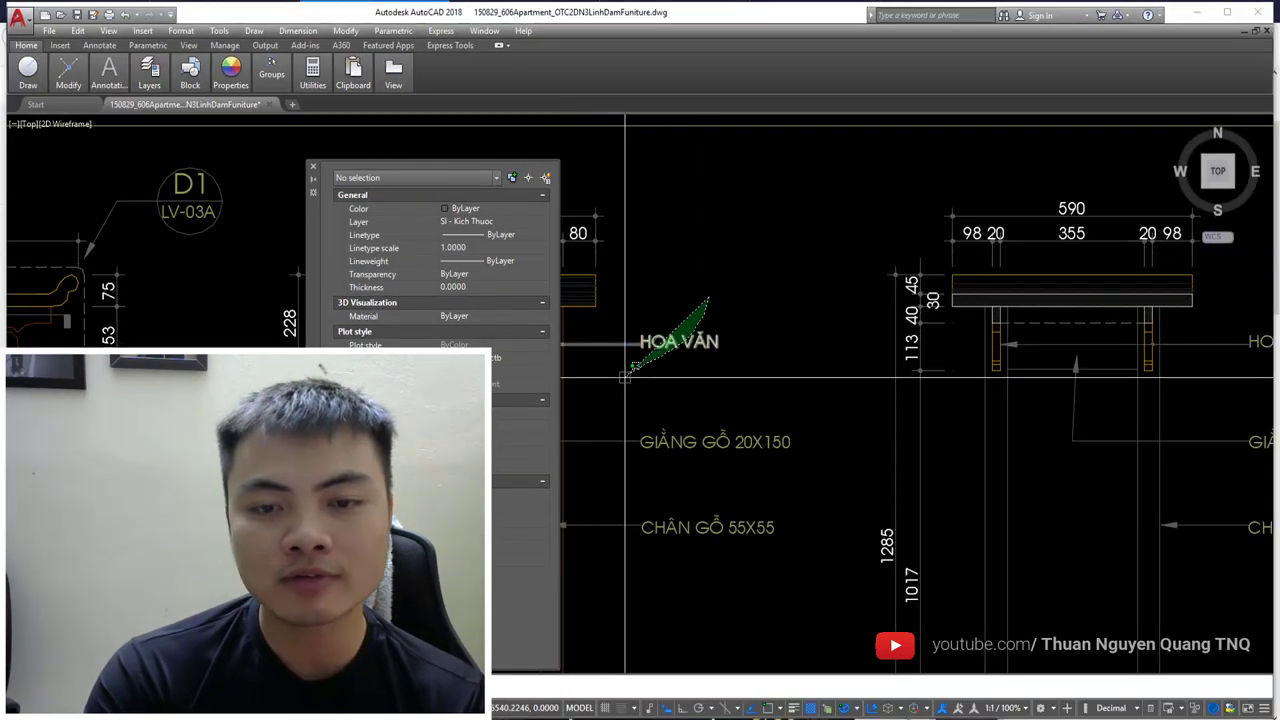
Step: View properties of the HOA VĂN multileader, the 590 dimension and the leg polyline, then close the palette
left_click(636, 345)
middle_click_drag(570, 216, 758, 234)
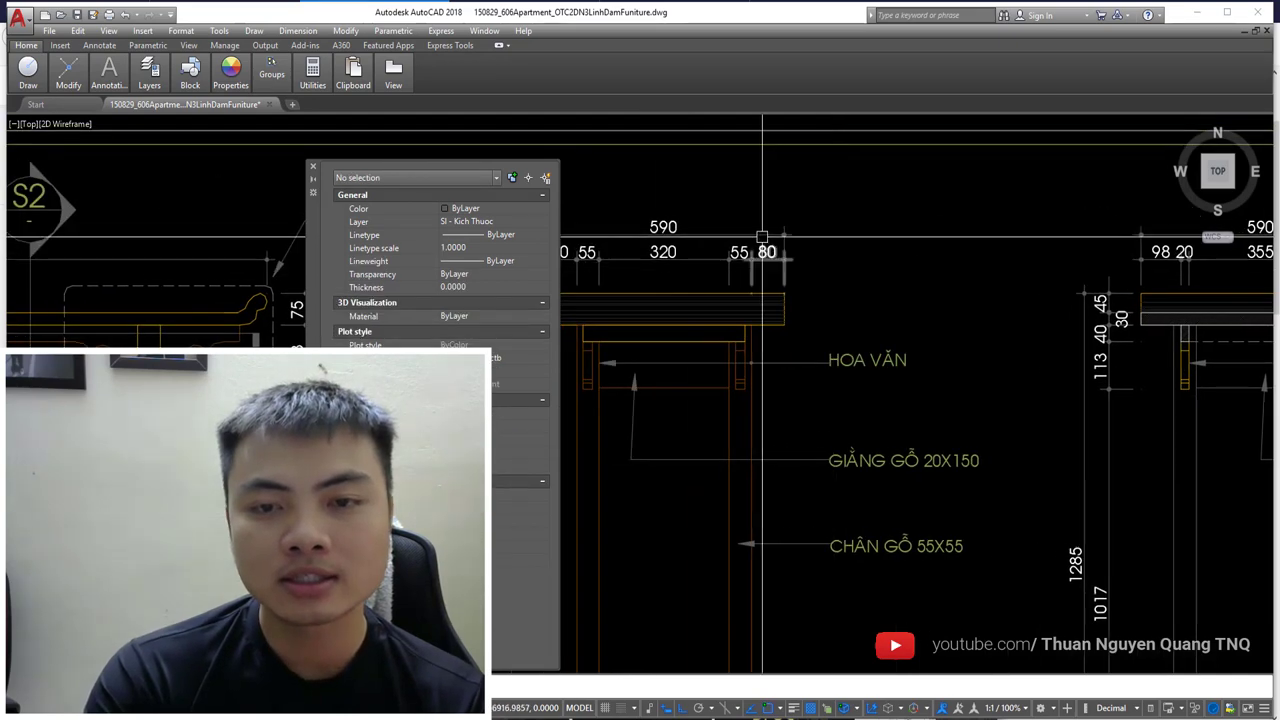
left_click(716, 236)
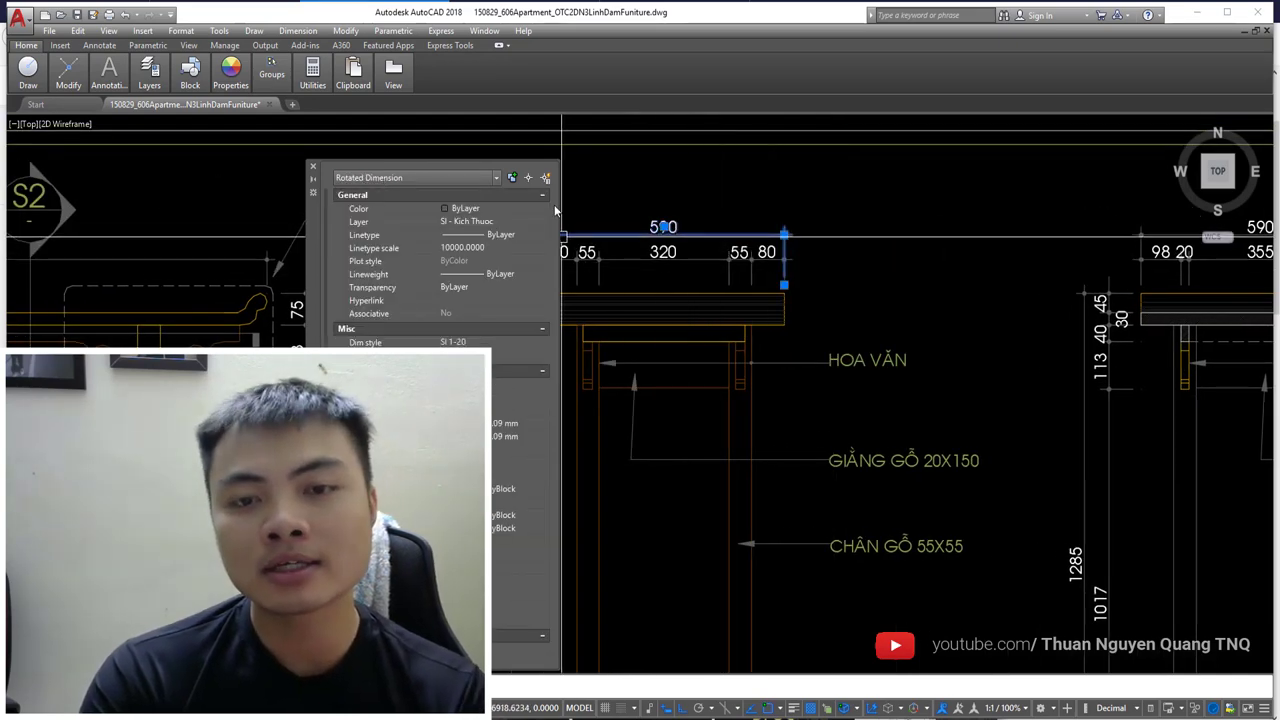
left_click(735, 354)
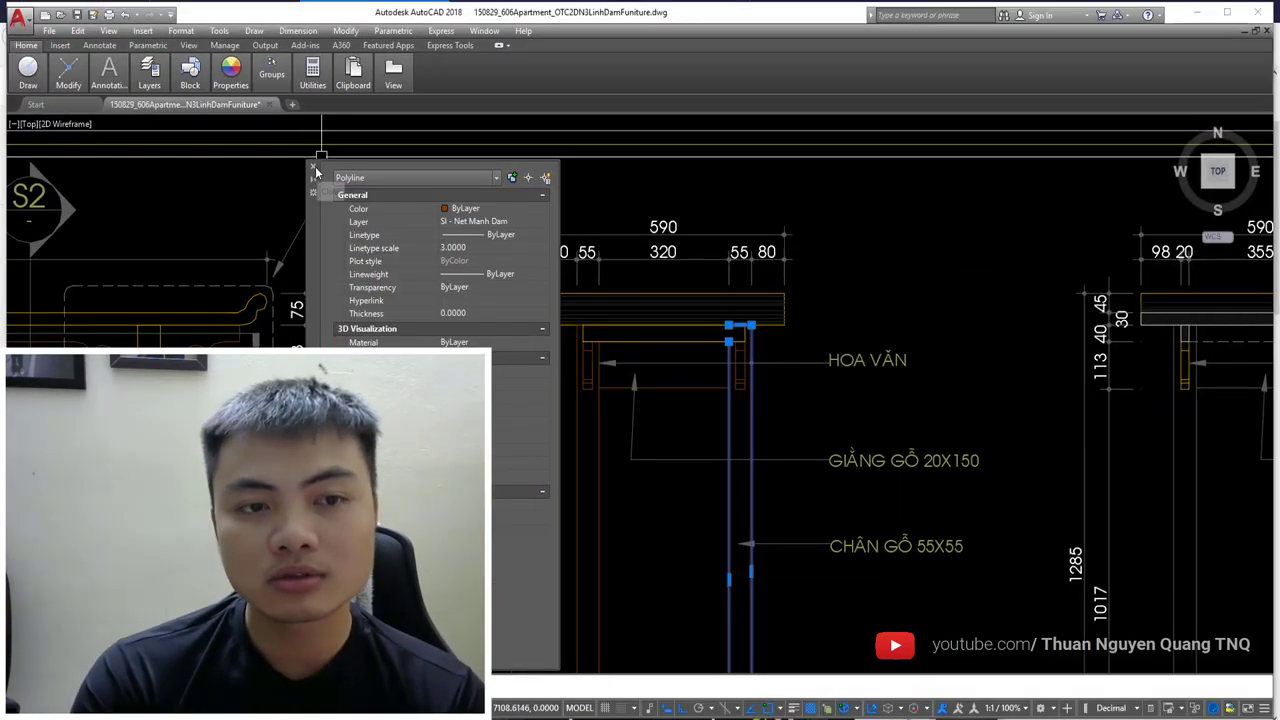
left_click(313, 166)
Step: Clear the selection, zoom in, and select the two vertical leg lines under the altar top
scroll(614, 389, "down", 3)
scroll(655, 387, "up", 3)
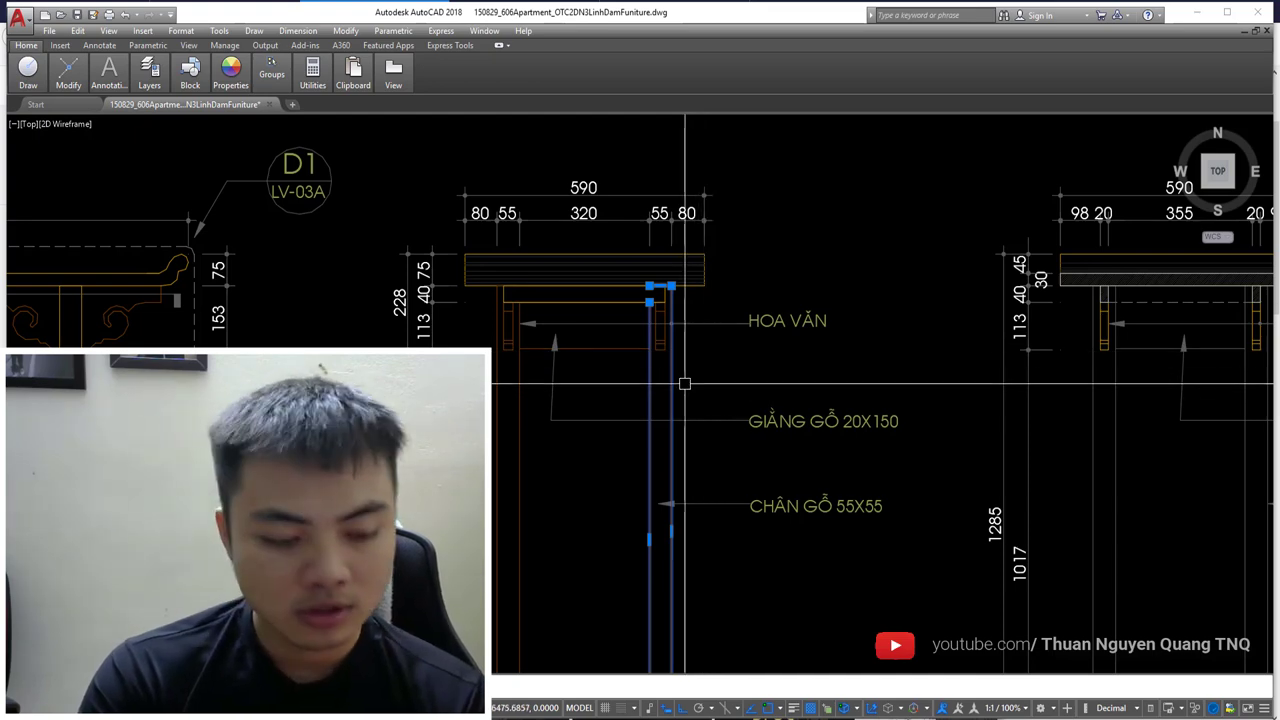
double_click(684, 383)
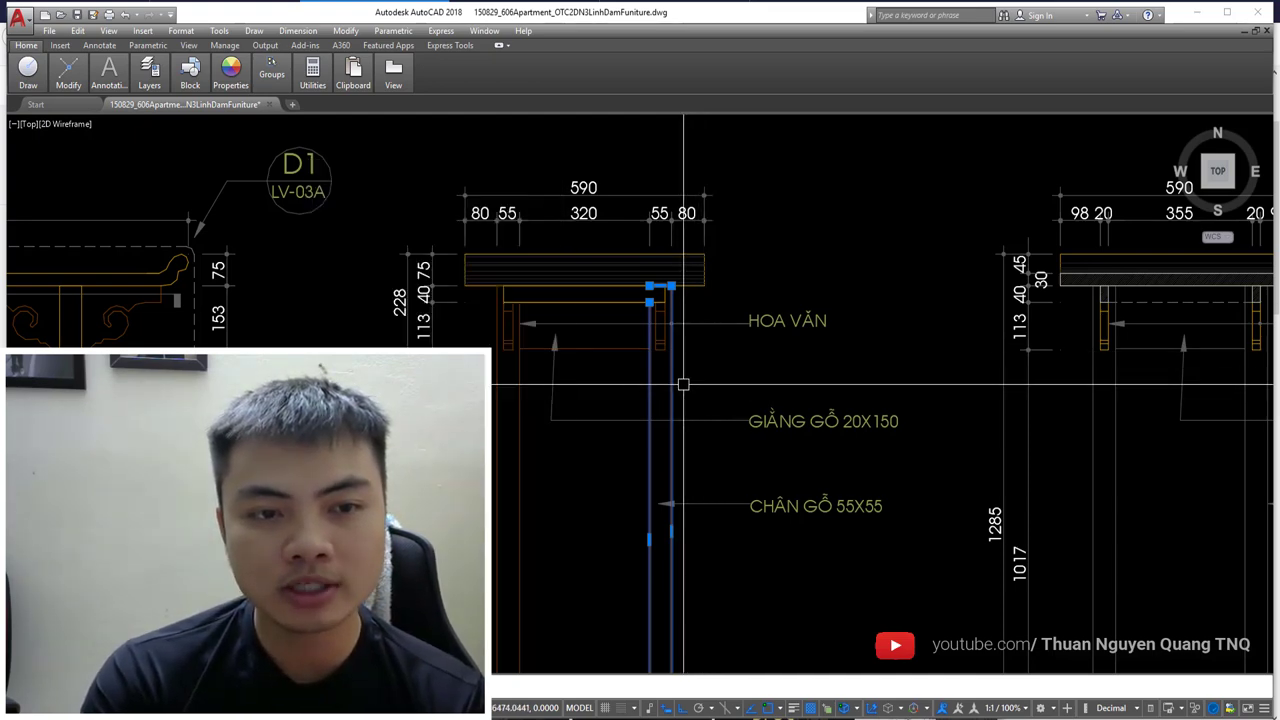
key("Escape")
scroll(684, 383, "up", 2)
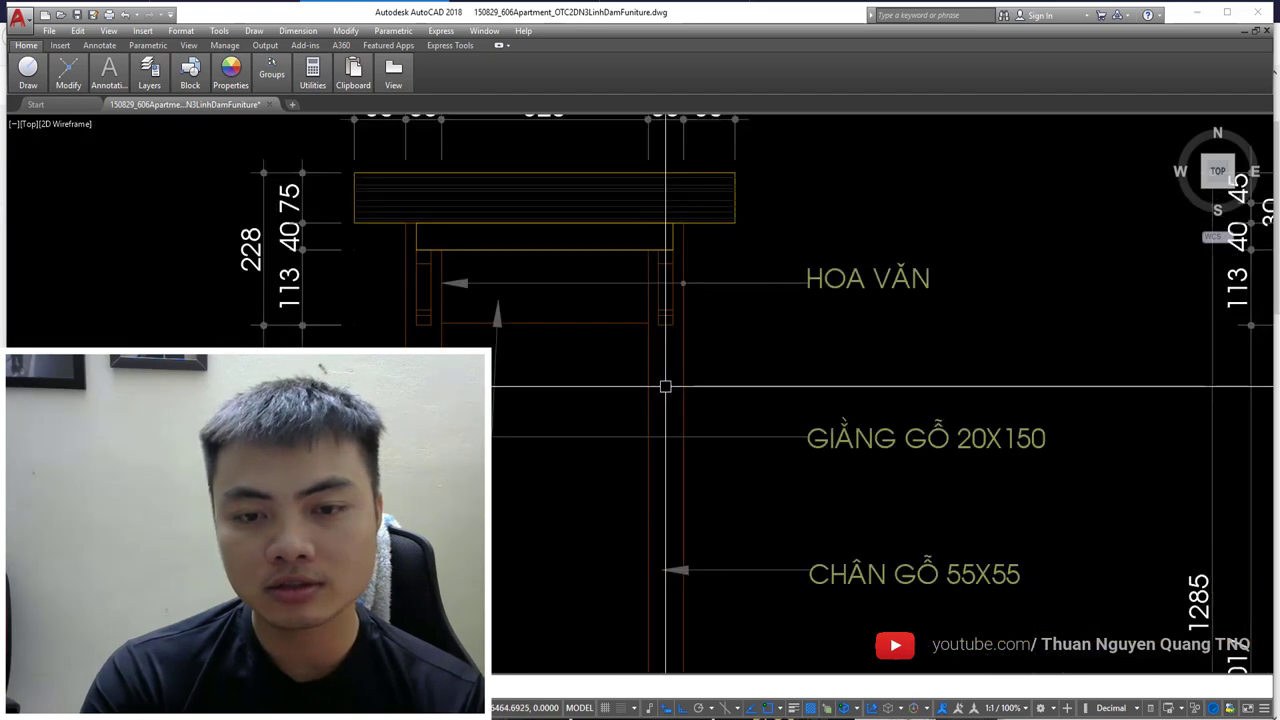
scroll(665, 386, "up", 2)
left_click(693, 300)
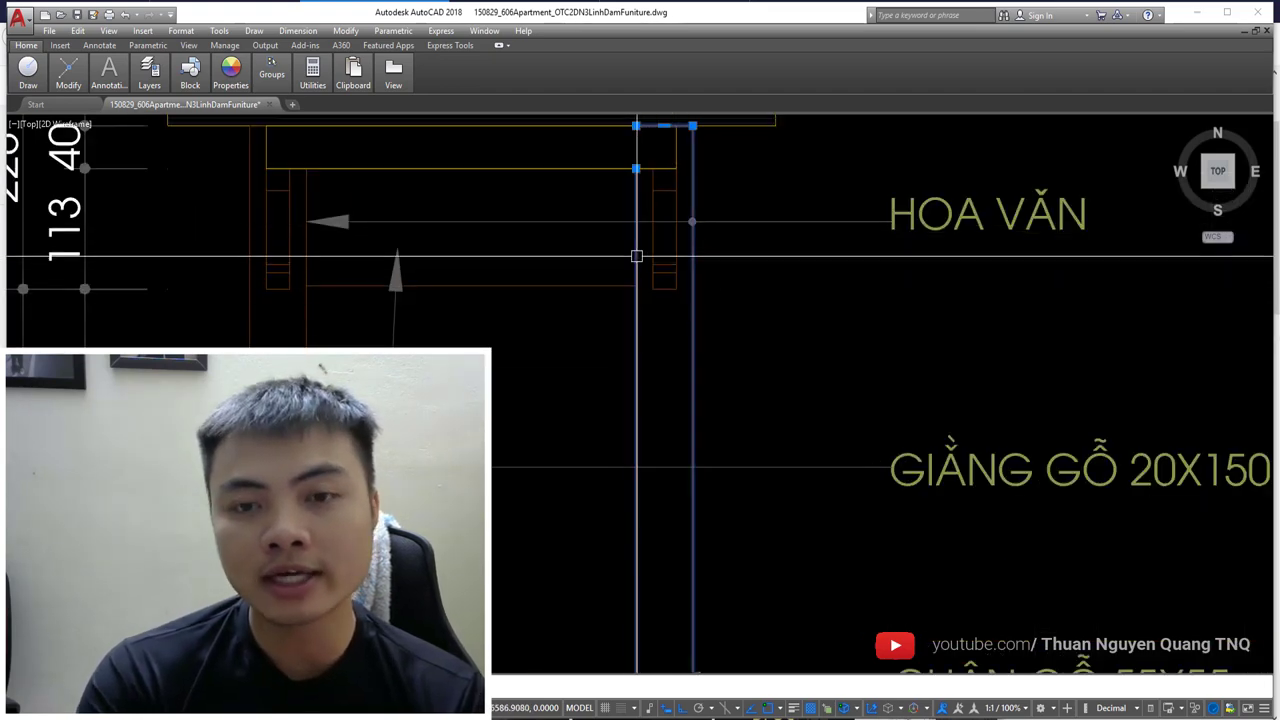
middle_click_drag(857, 420, 743, 437)
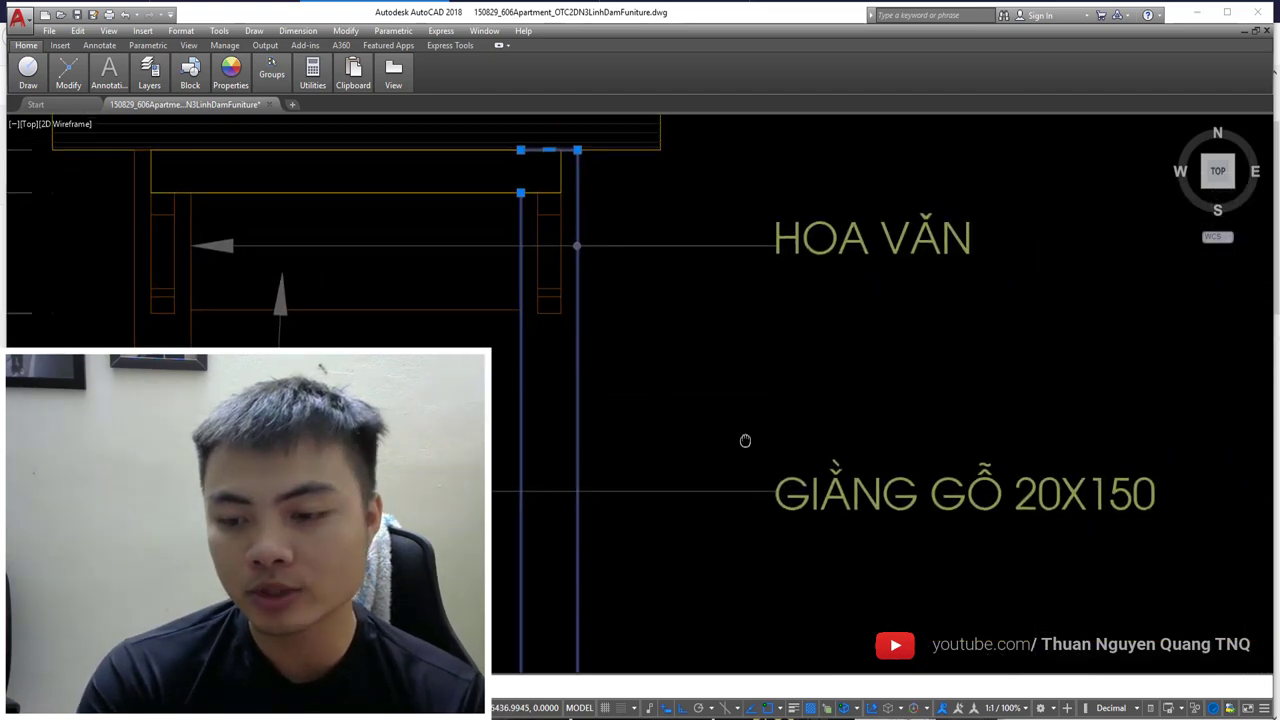
Step: Open and dismiss the status bar Customization list and the application menu without changes
left_click(1265, 708)
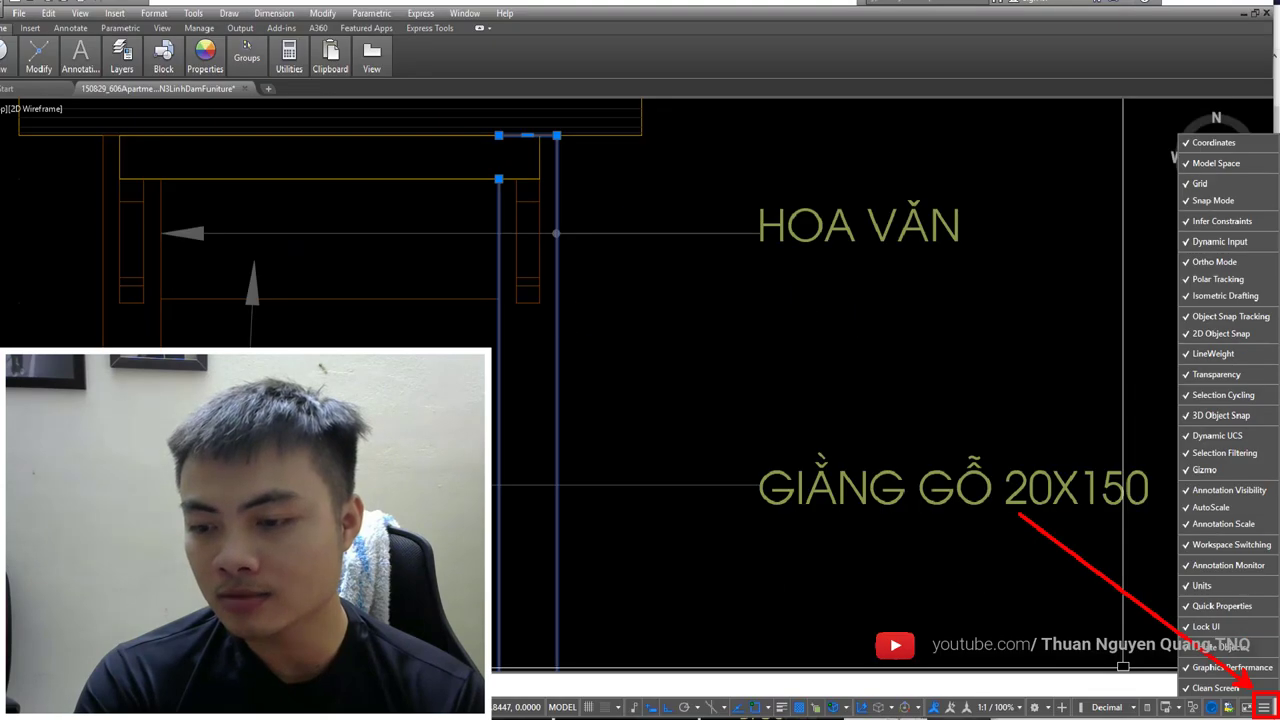
key("Escape")
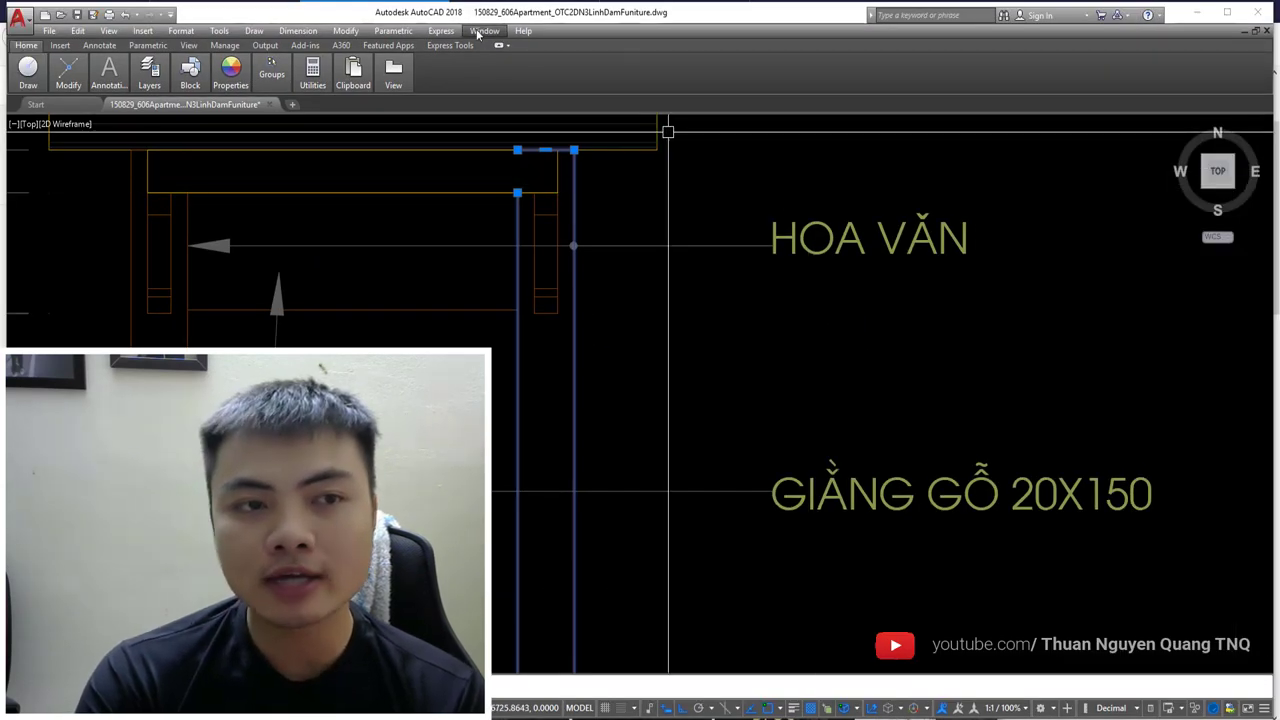
left_click(49, 30)
left_click(22, 48)
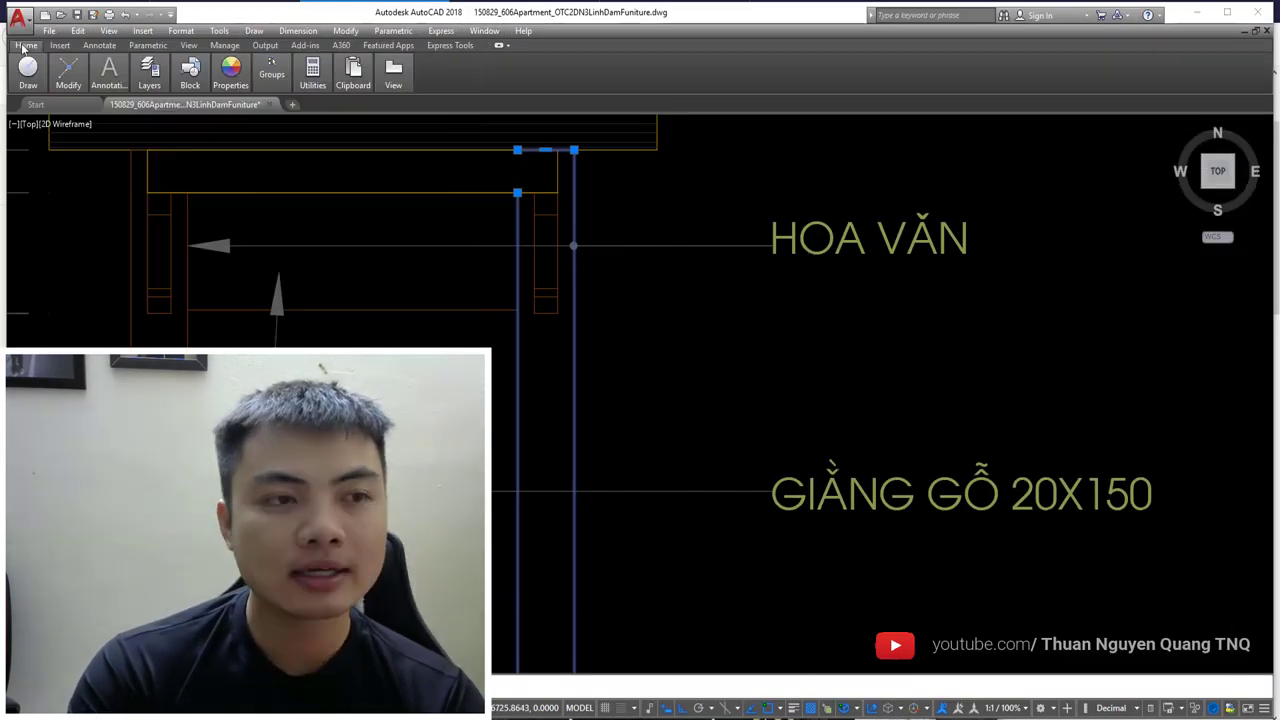
Step: Cycle the ribbon minimize button through compact states back to the full ribbon
left_click(500, 47)
left_click(507, 46)
left_click(507, 46)
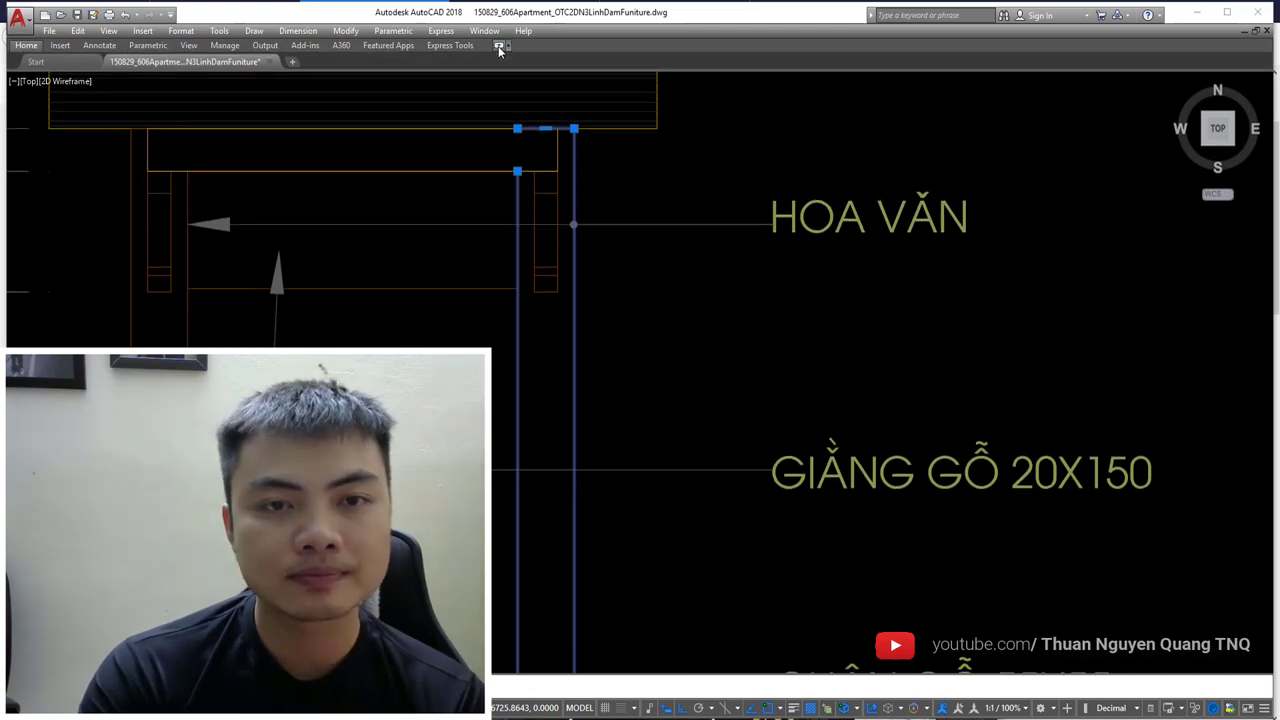
left_click(499, 46)
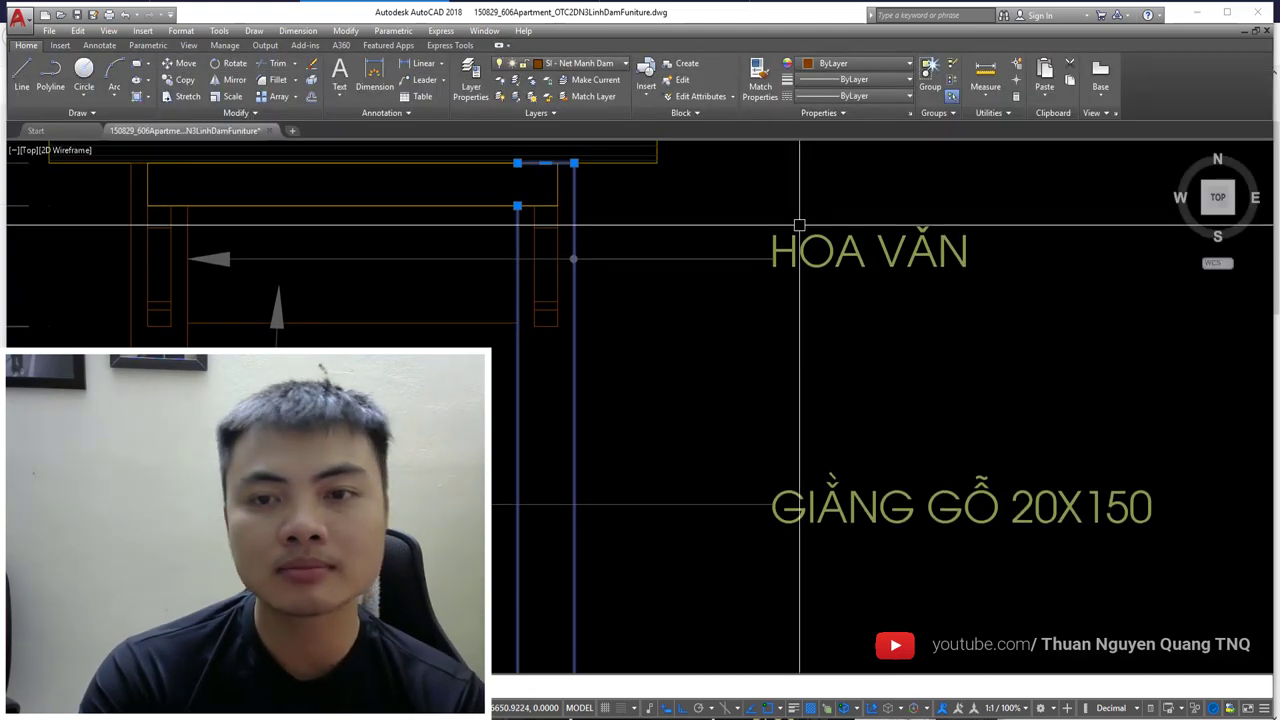
Step: Zoom out to both dimensioned altar elevations, deselect the leg lines, and open the status Customization list
scroll(797, 229, "down", 4)
middle_click_drag(889, 351, 679, 367)
scroll(679, 367, "down", 3)
scroll(723, 383, "up", 3)
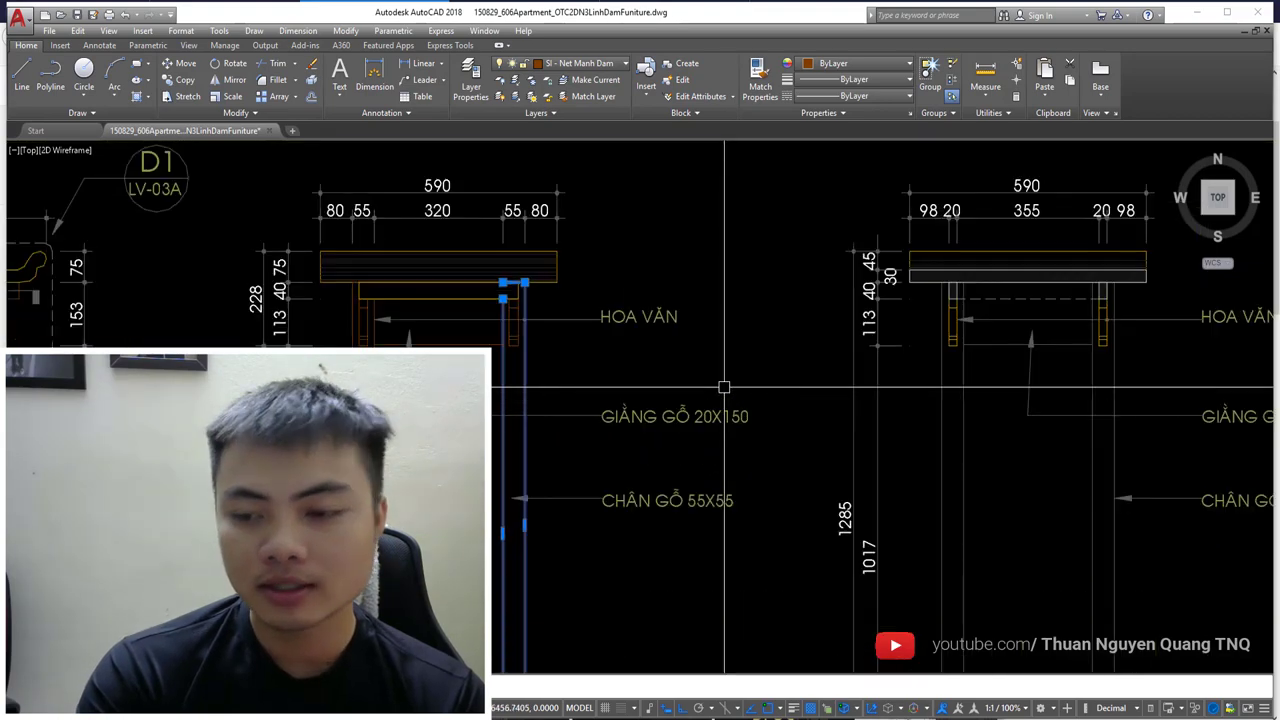
key("Escape")
left_click(1263, 705)
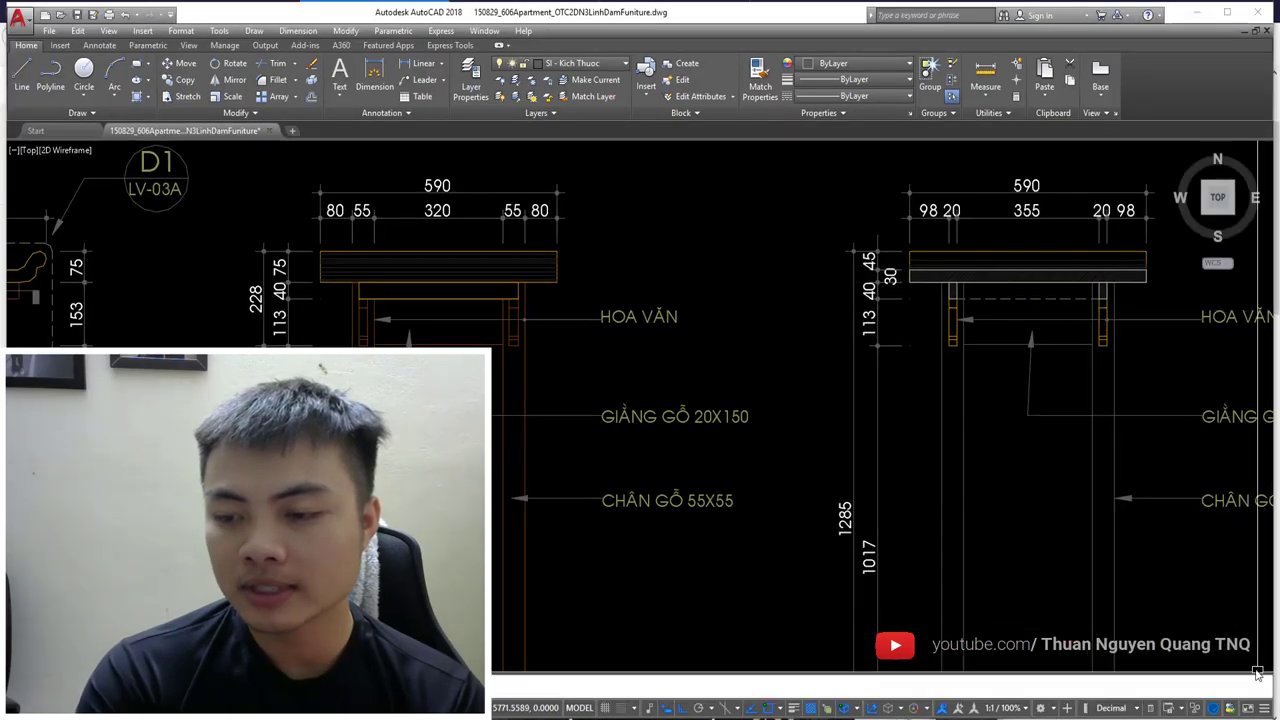
Step: Check Quick Properties in the status bar Customization list to add its toggle
left_click(1264, 708)
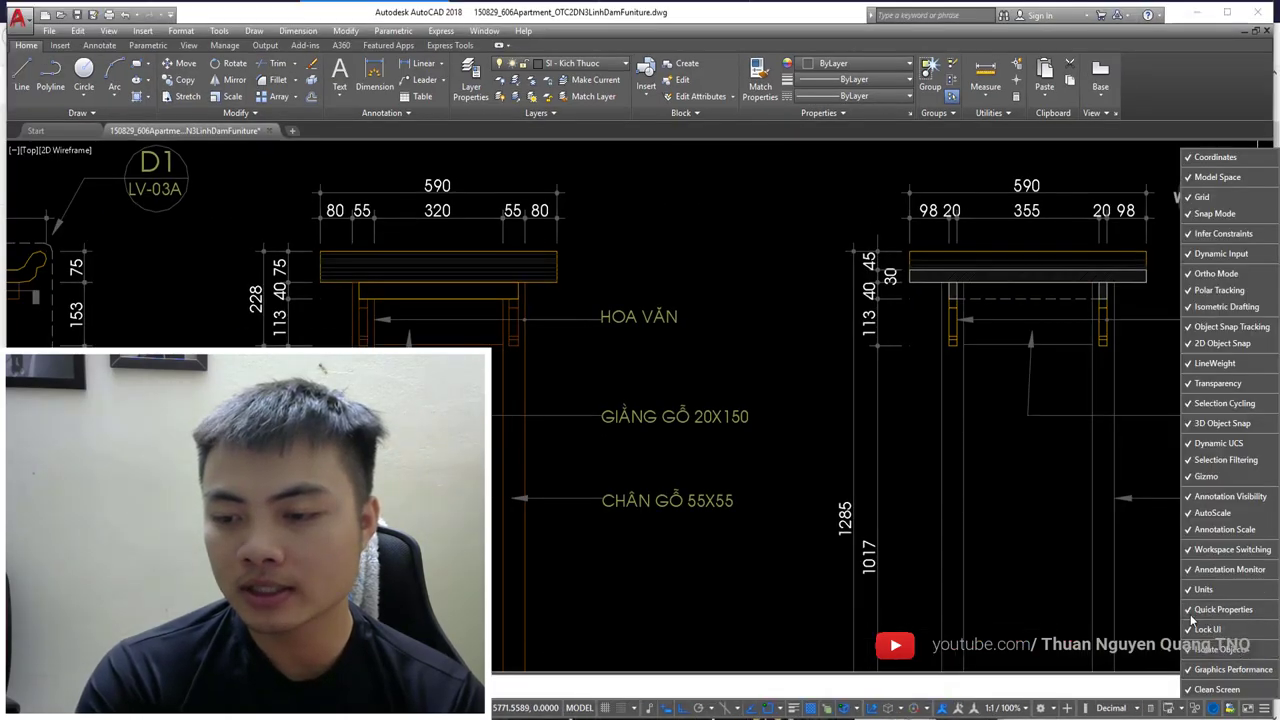
left_click(1157, 663)
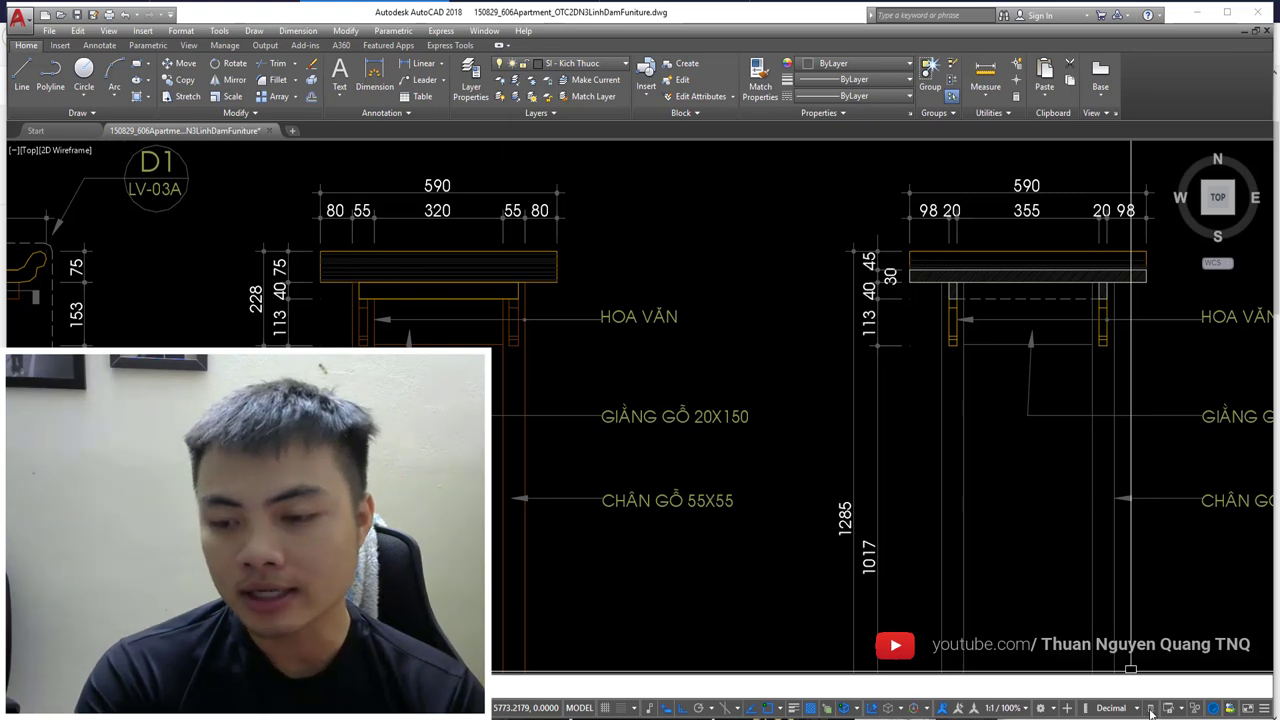
Step: Zoom to the altar front elevation and select the overall 590 dimension for Quick Properties
scroll(826, 465, "down", 5)
middle_click_drag(992, 465, 826, 465)
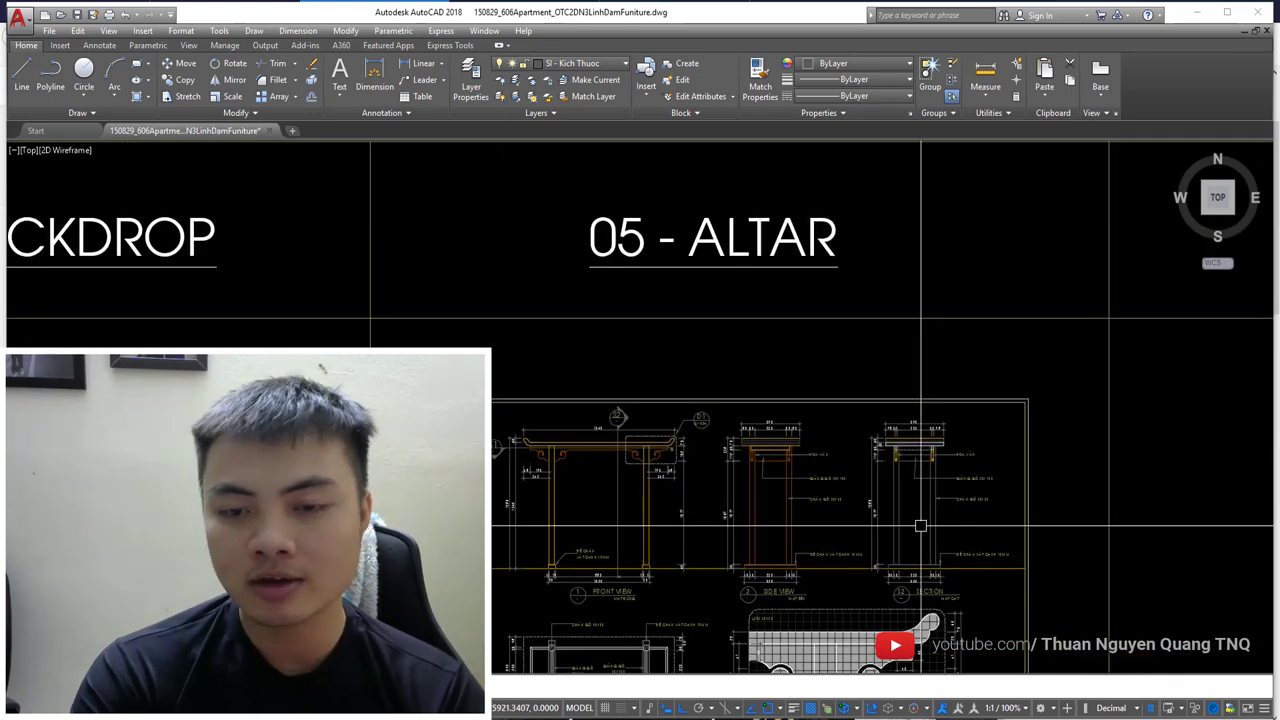
scroll(772, 452, "up", 4)
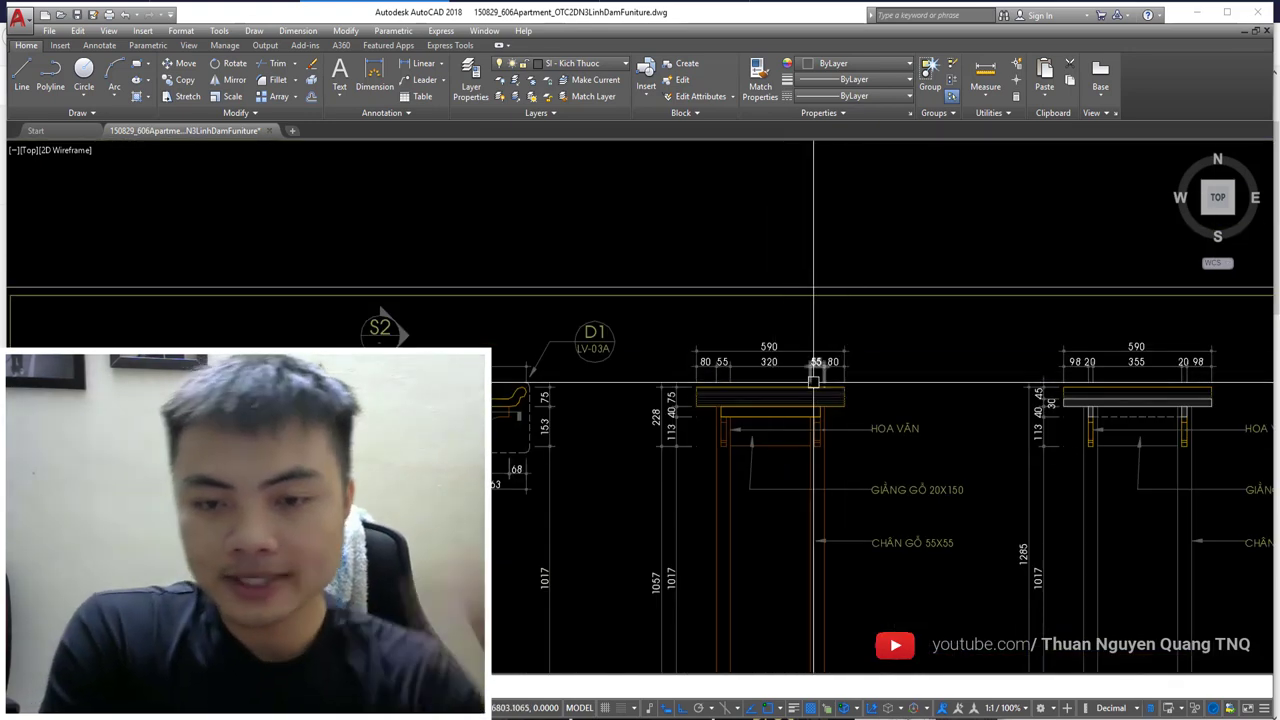
scroll(880, 375, "up", 3)
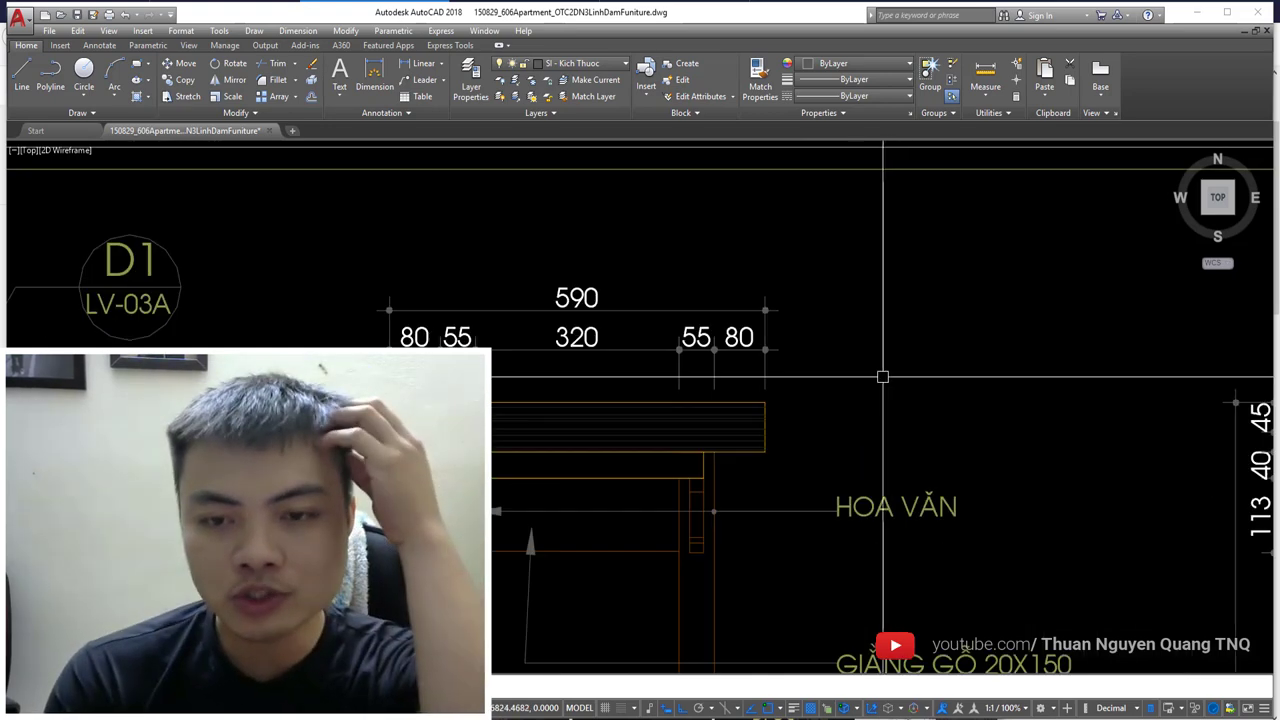
left_click(659, 311)
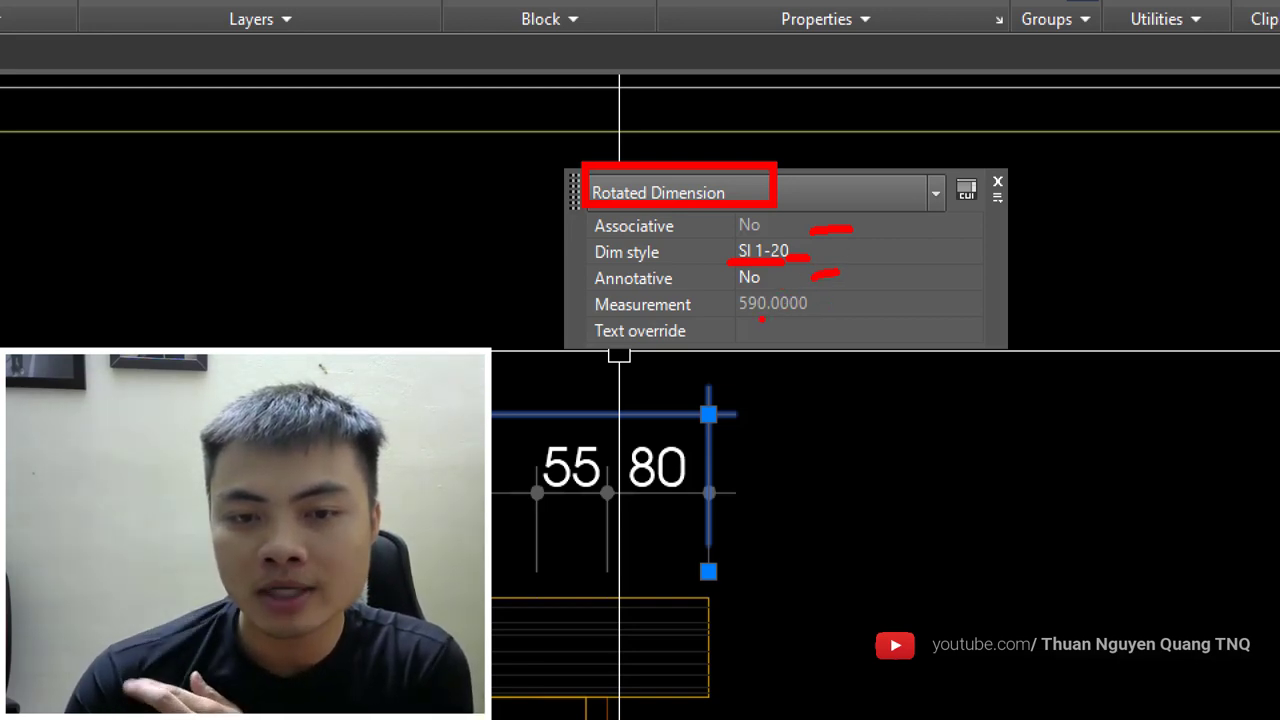
Step: Select the altar leg polyline to show its Quick Properties, then drag the panel aside
key("Escape")
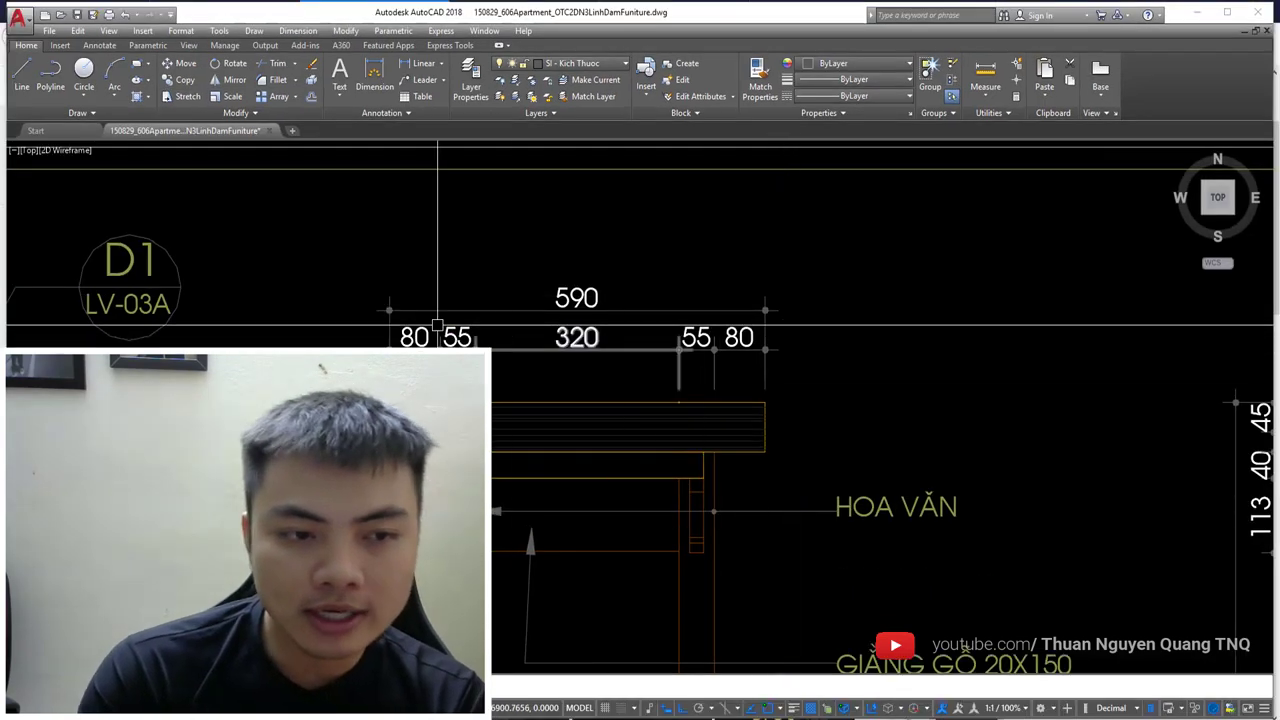
scroll(1020, 300, "down", 4)
scroll(900, 350, "down", 3)
scroll(843, 374, "up", 8)
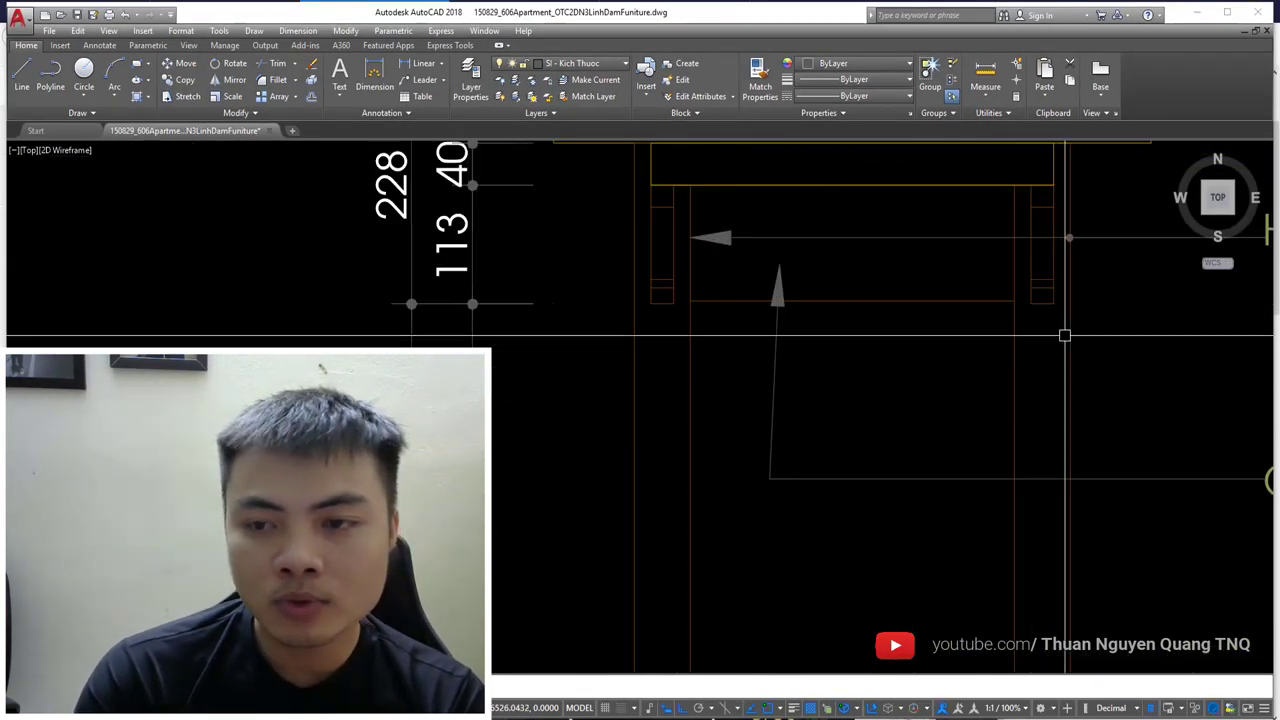
left_click(1064, 336)
scroll(1000, 340, "down", 2)
scroll(850, 340, "up", 3)
middle_click_drag(843, 329, 774, 333)
mouse_move(1065, 225)
left_mouse_down()
mouse_move(754, 236)
mouse_move(742, 199)
mouse_move(866, 184)
left_mouse_up()
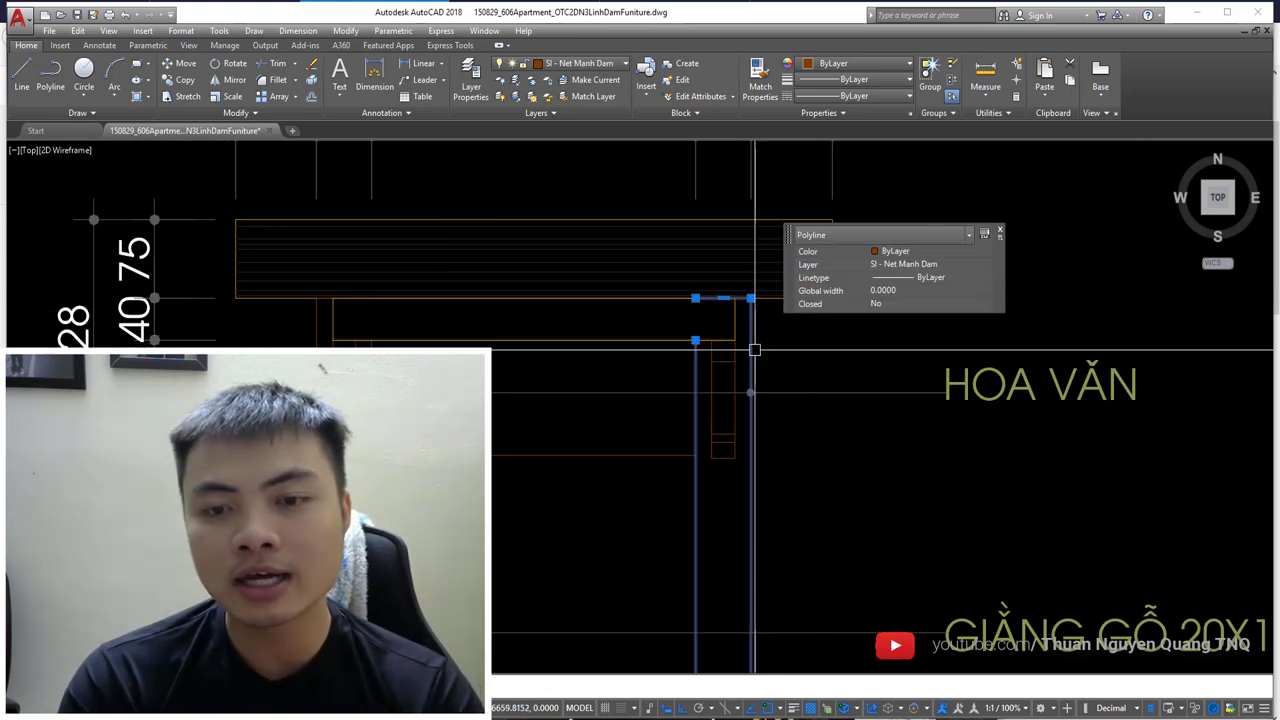
Step: Select the HOA VĂN leader and the rectangle under the altar top, then clear the selection
left_click(677, 392)
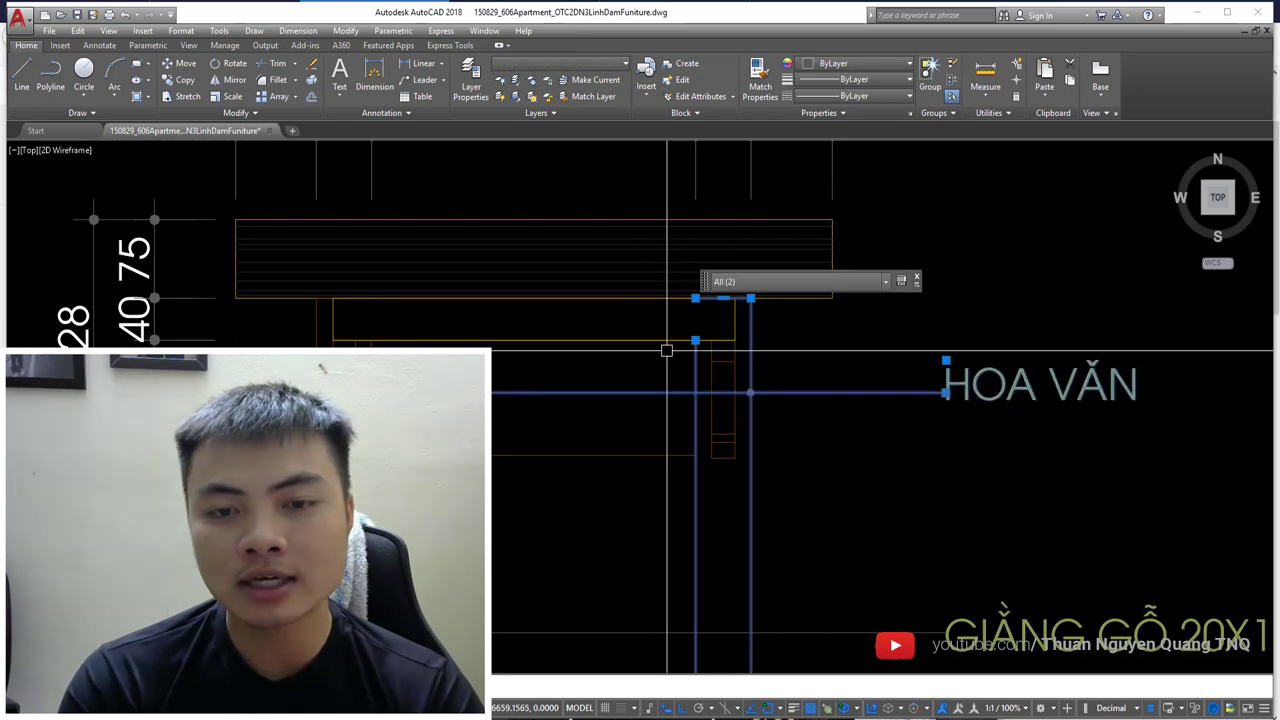
left_click(620, 348)
key("Escape")
scroll(737, 357, "down", 1)
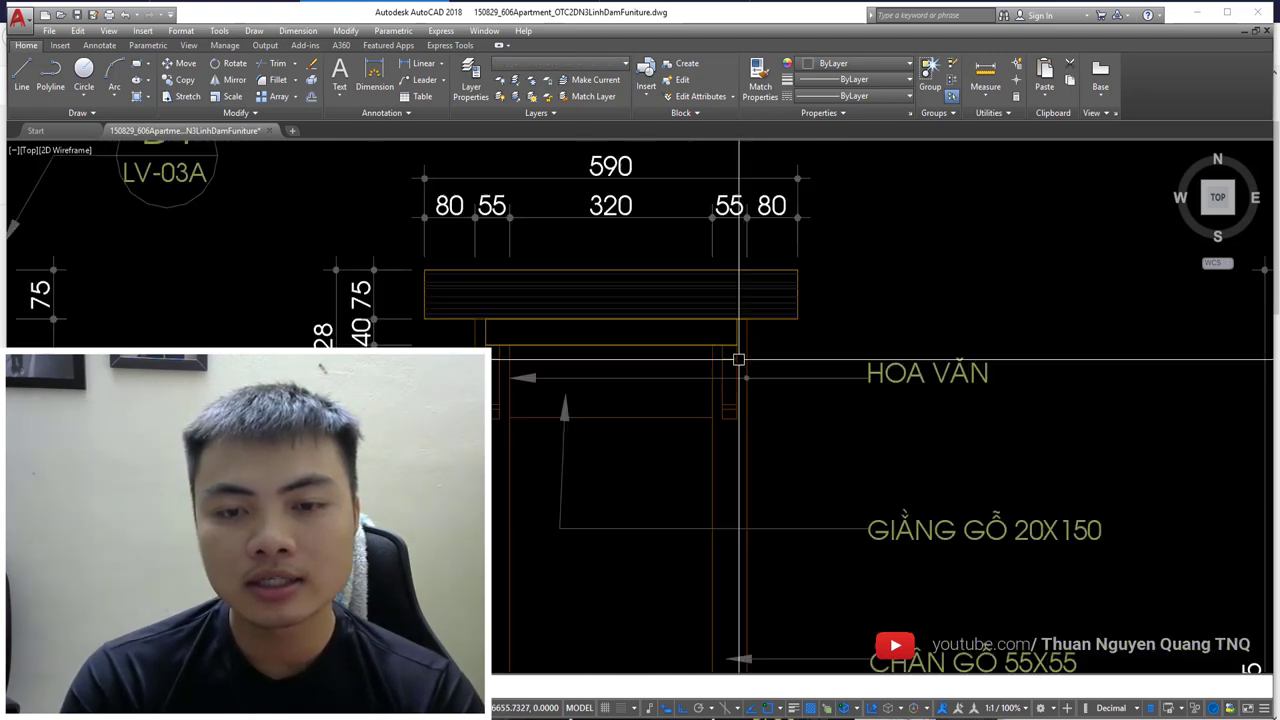
scroll(737, 357, "down", 1)
scroll(741, 349, "up", 2)
left_click(737, 349)
key("Escape")
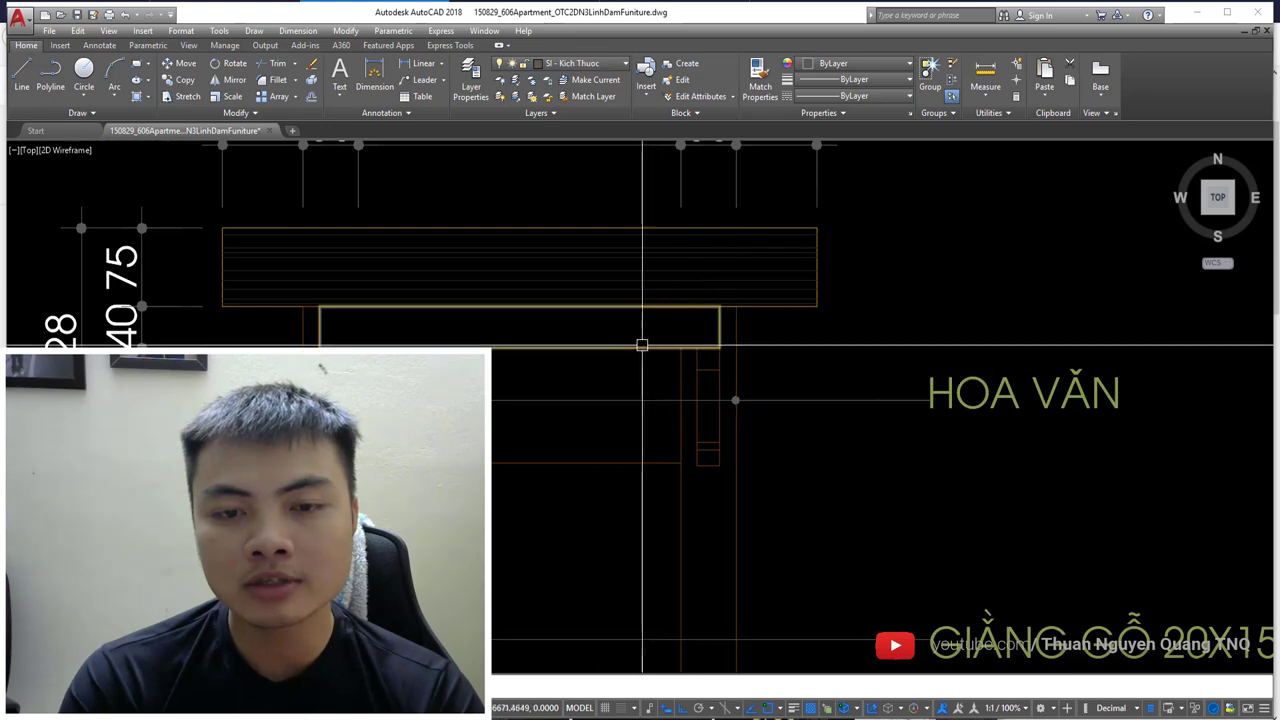
Step: Select the leader and polyline together and filter Quick Properties to Multileader, then Polyline
left_click(660, 400)
left_click(649, 349)
left_click(700, 288)
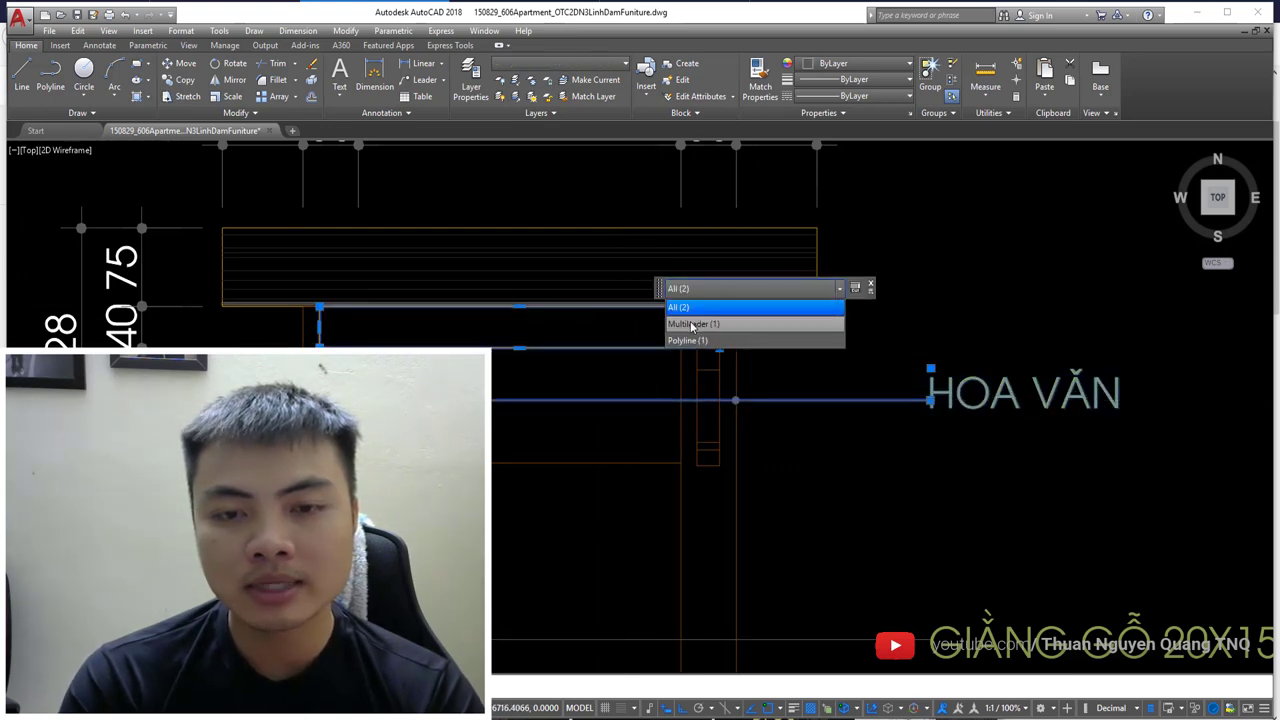
left_click(756, 321)
left_click(712, 340)
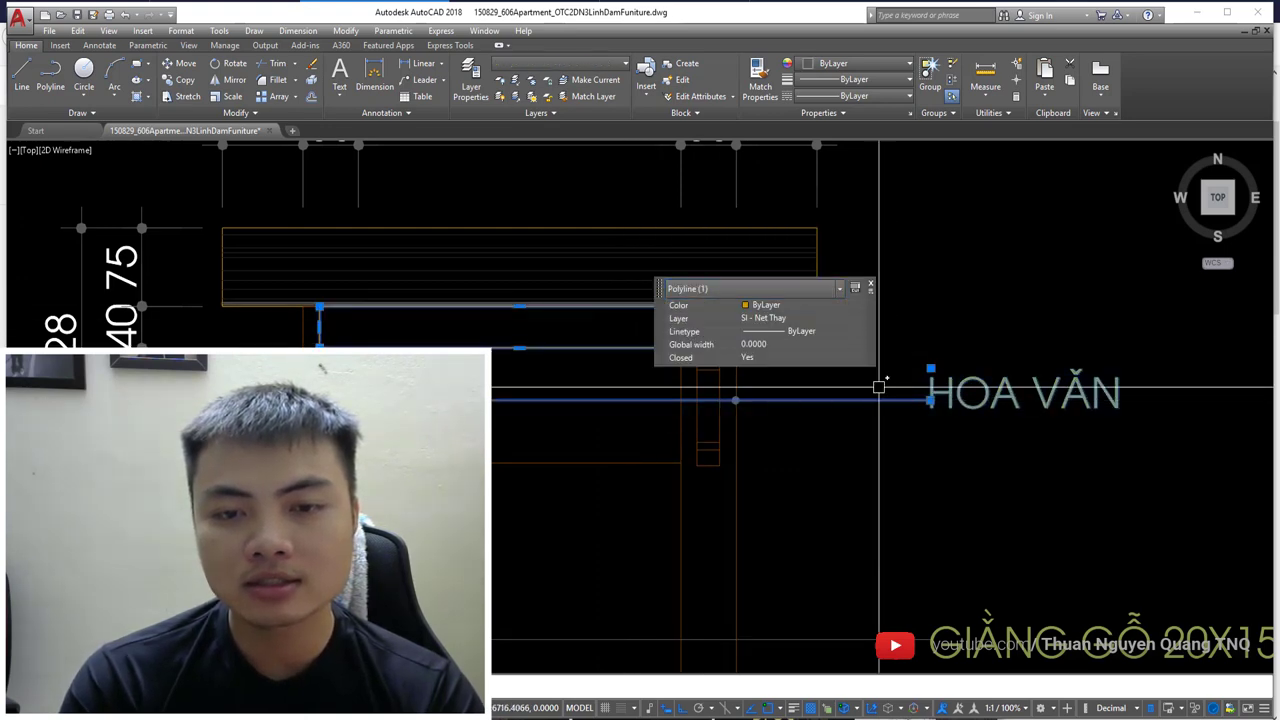
key("Escape")
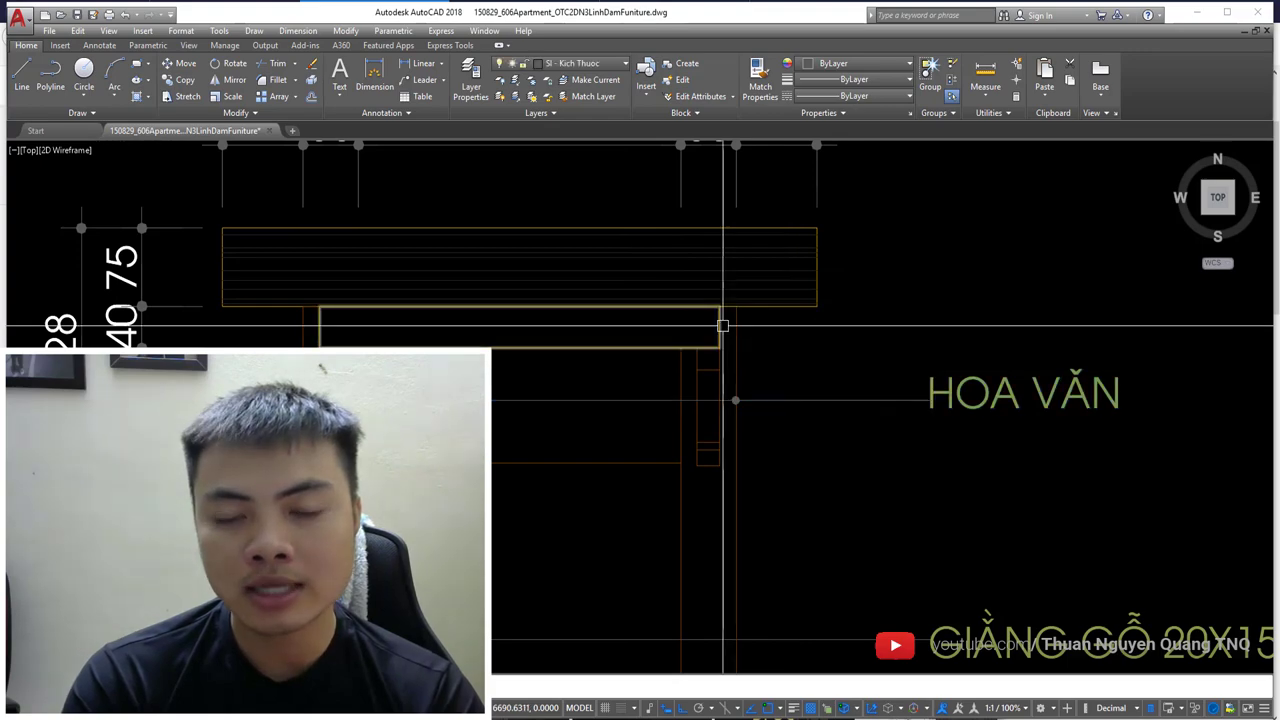
Step: Select the table top's horizontal line on layer SI - Hatch, length 590
scroll(714, 323, "down", 2)
scroll(649, 279, "up", 3)
left_click(649, 276)
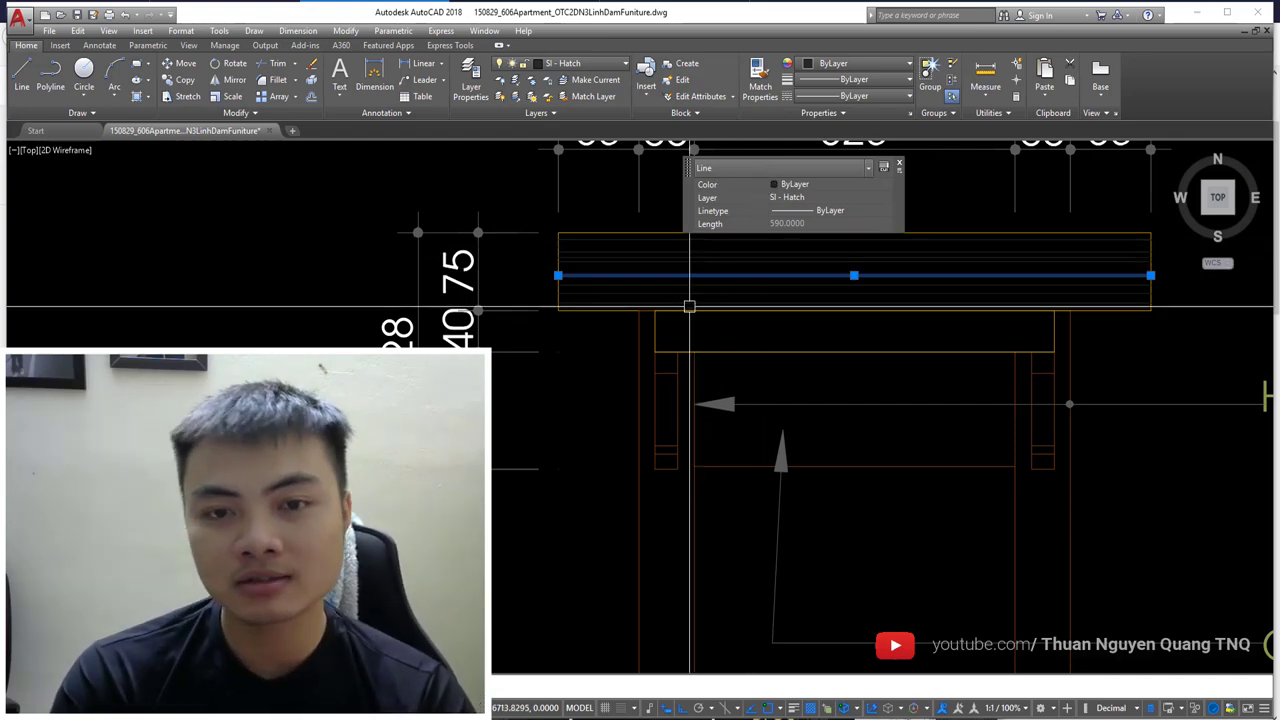
Step: Show the 590 table-top line's full property list in the Properties palette
key("Escape")
scroll(745, 300, "down", 4)
left_click(745, 301)
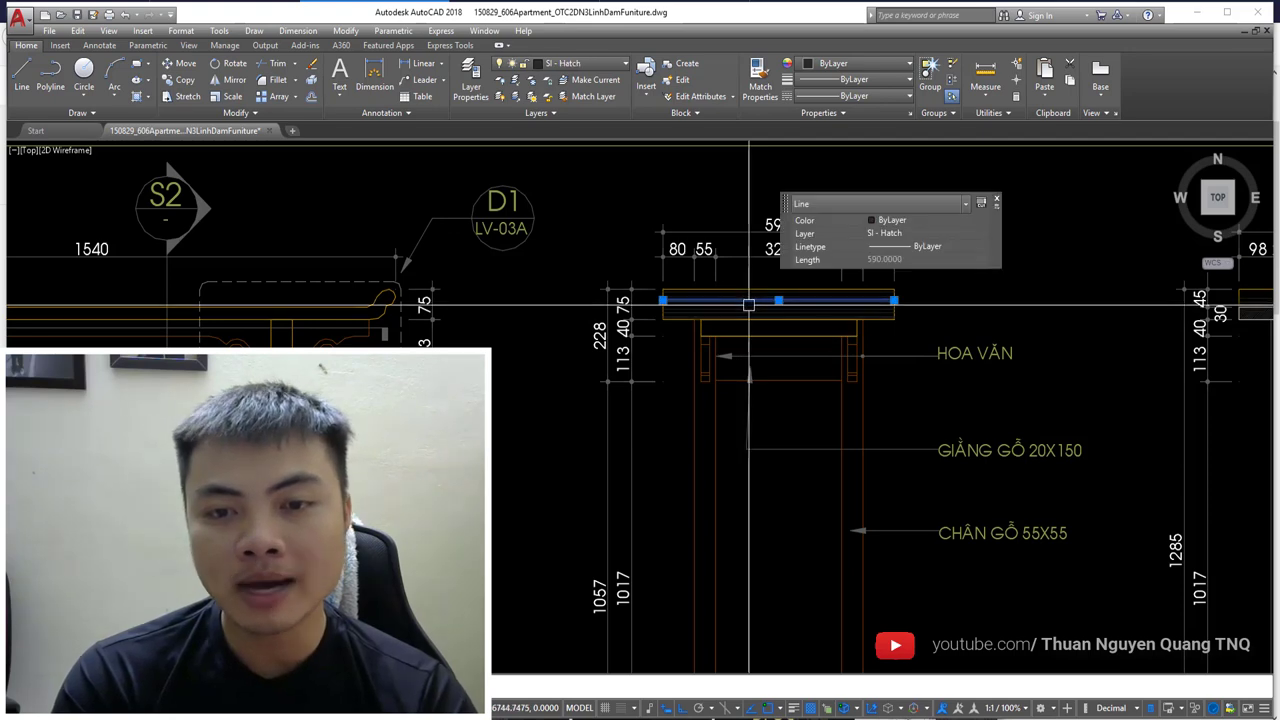
key("ctrl+1")
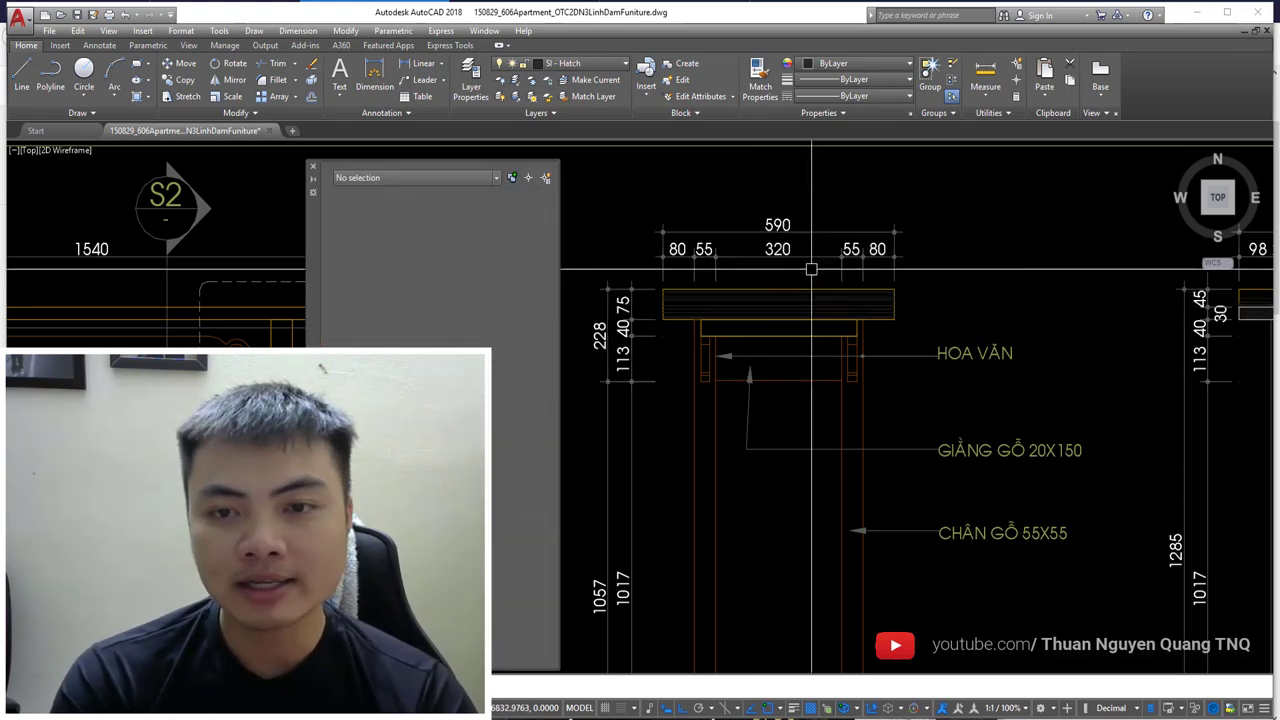
Step: Toggle Quick Properties off and on twice, leaving it on, then close the Properties palette
left_click(1153, 709)
left_click(1153, 709)
left_click(1153, 709)
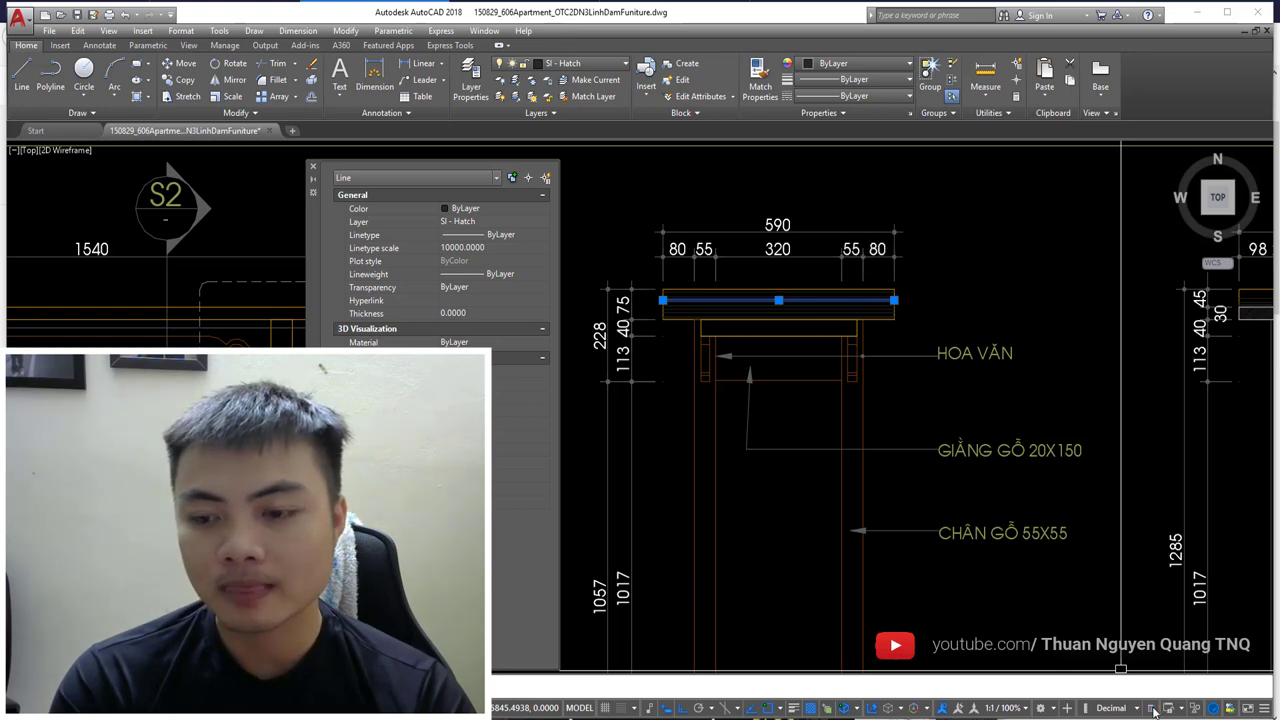
left_click(1152, 709)
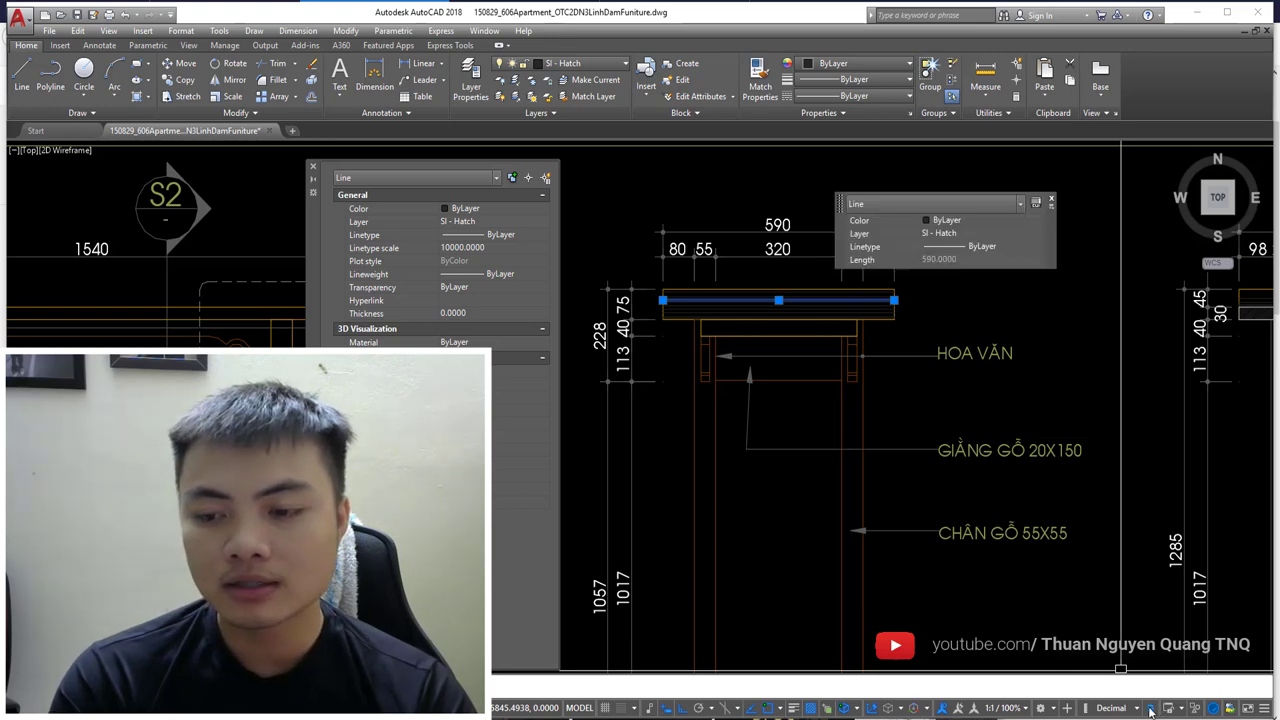
left_click(312, 167)
scroll(763, 314, "down", 5)
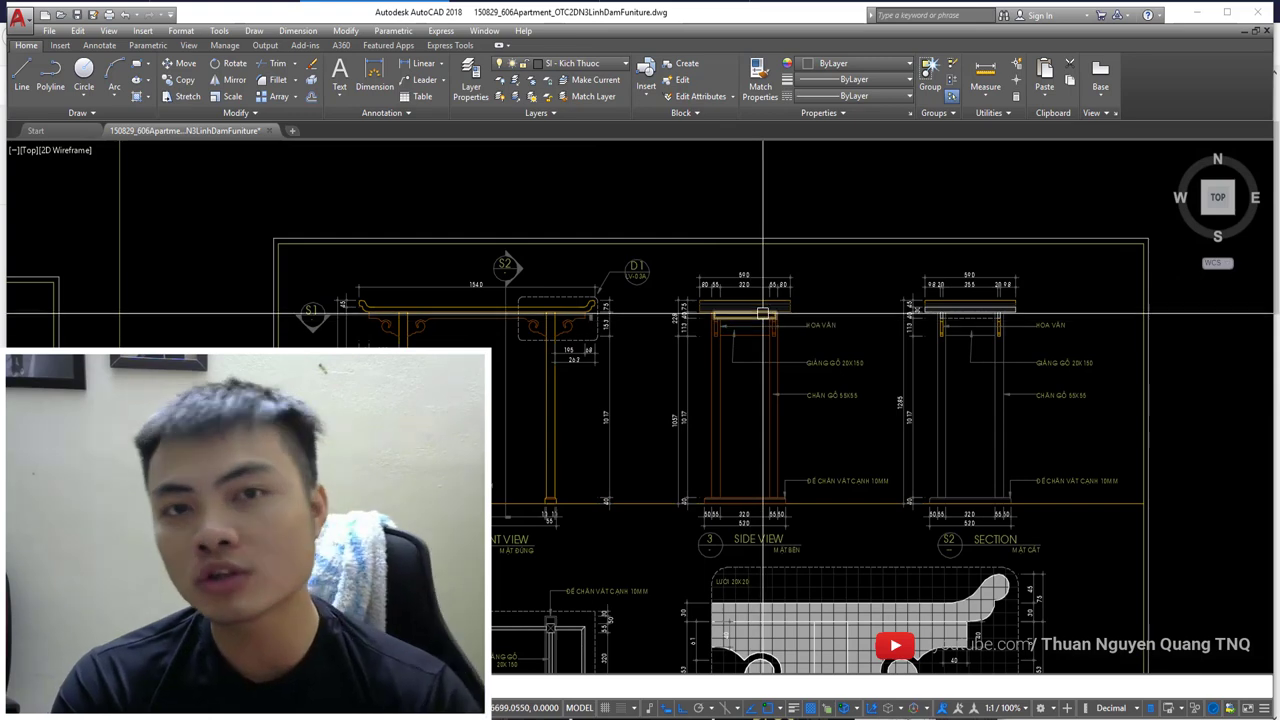
Step: Check Quick Properties of the table-top line, the HOA VĂN leader and the leg polyline
scroll(763, 314, "up", 6)
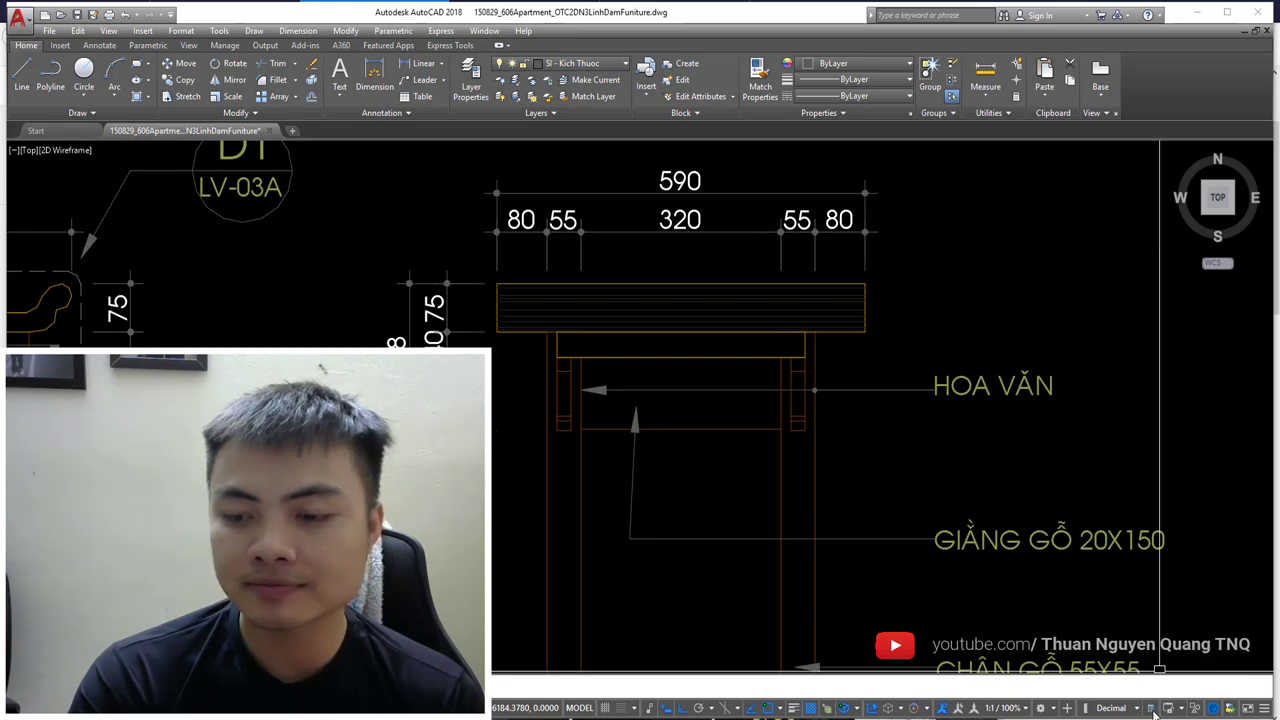
scroll(786, 360, "down", 5)
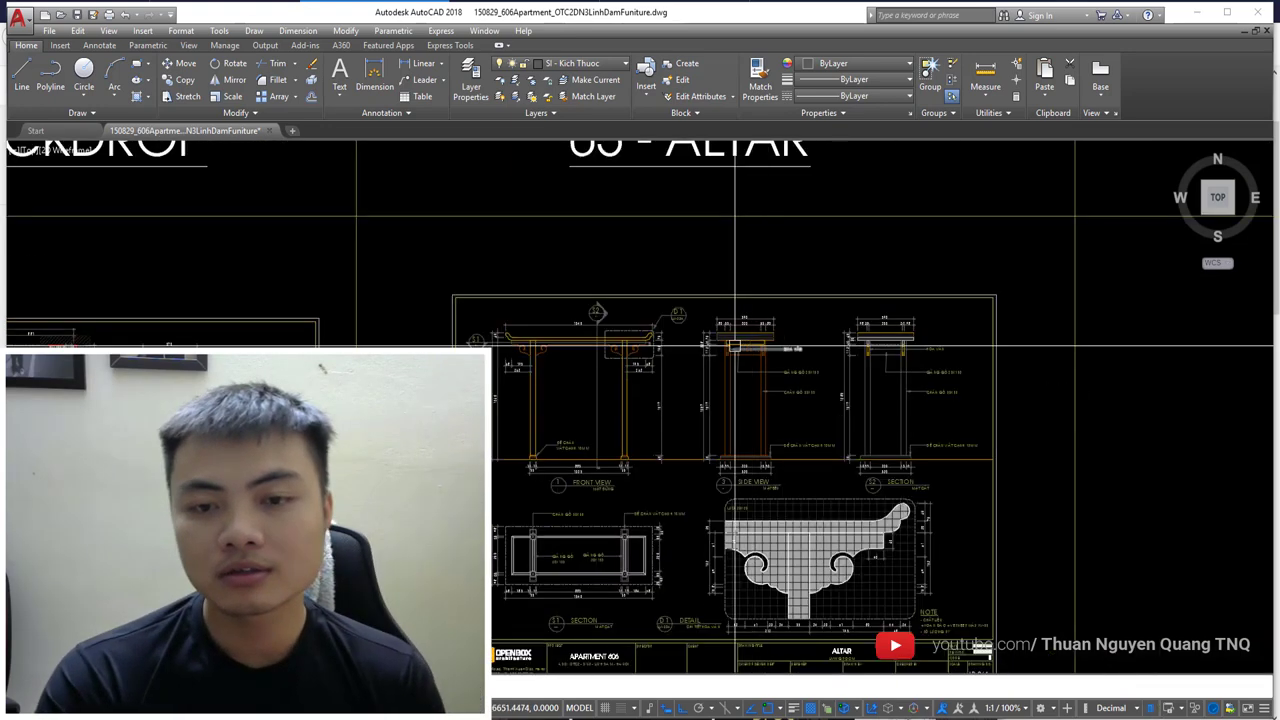
scroll(732, 296, "up", 3)
middle_click_drag(831, 541, 776, 441)
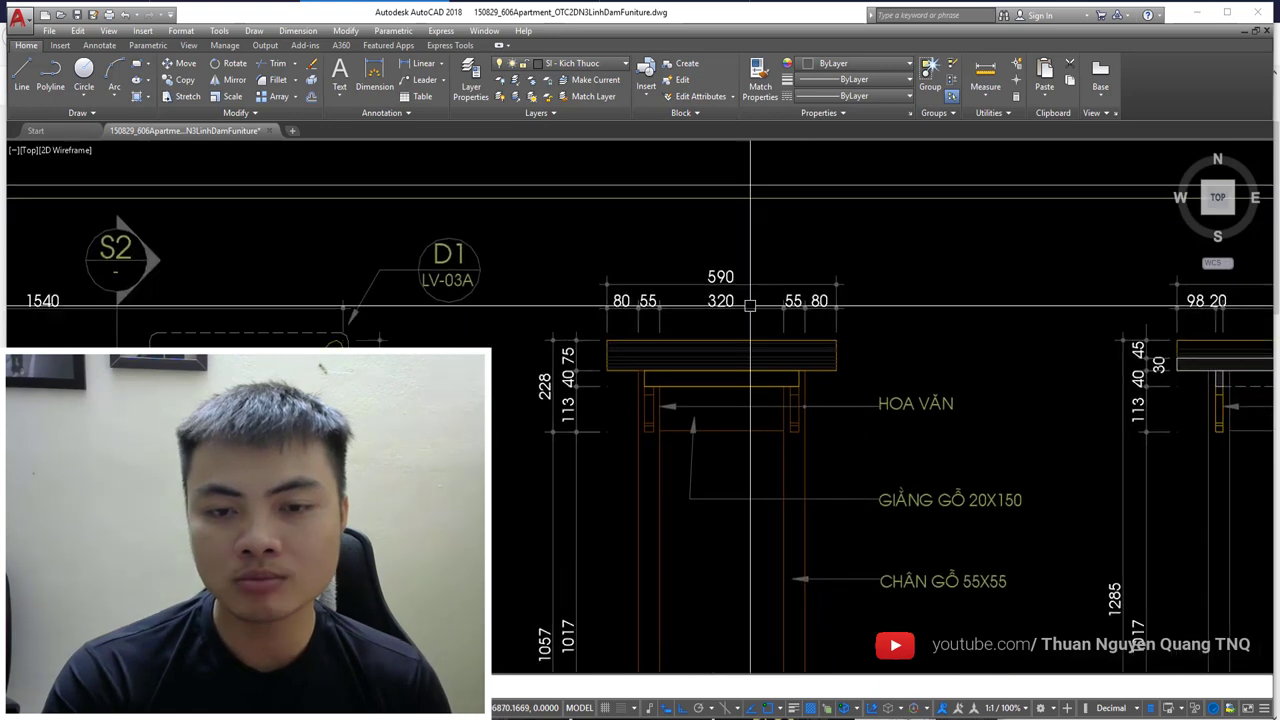
left_click(760, 342)
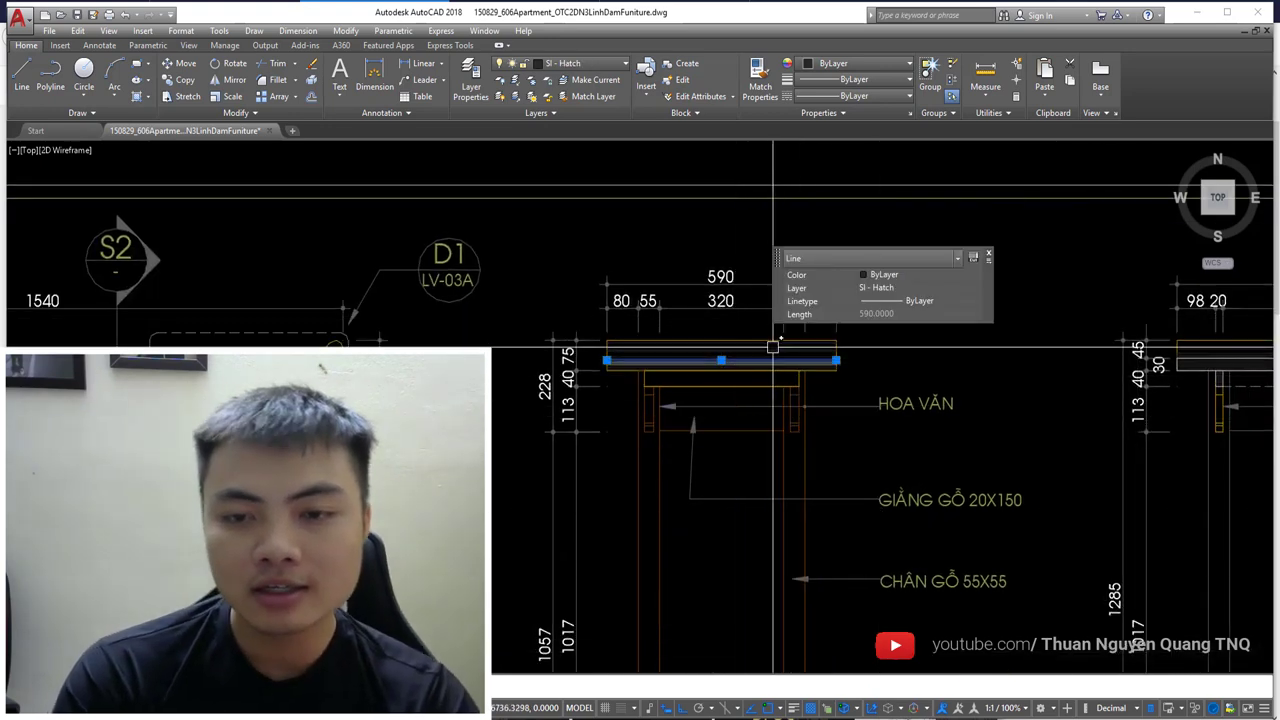
key("Escape")
left_click(786, 412)
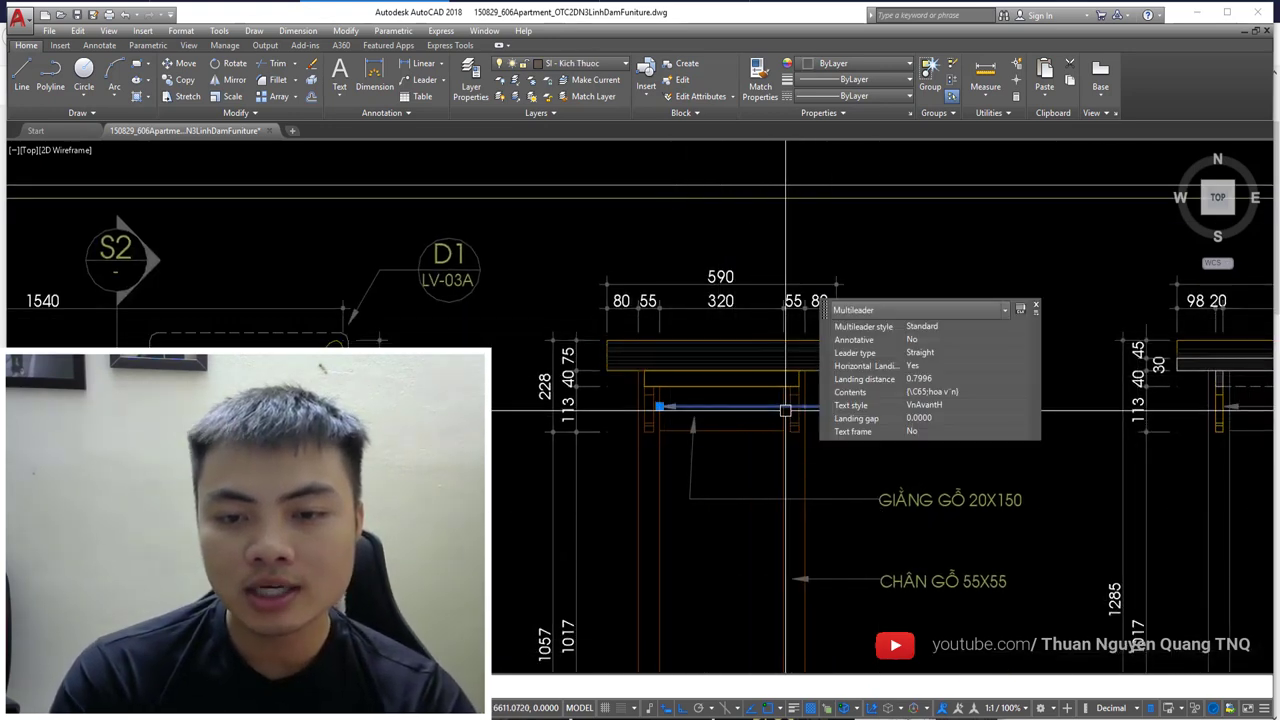
key("Escape")
left_click(806, 449)
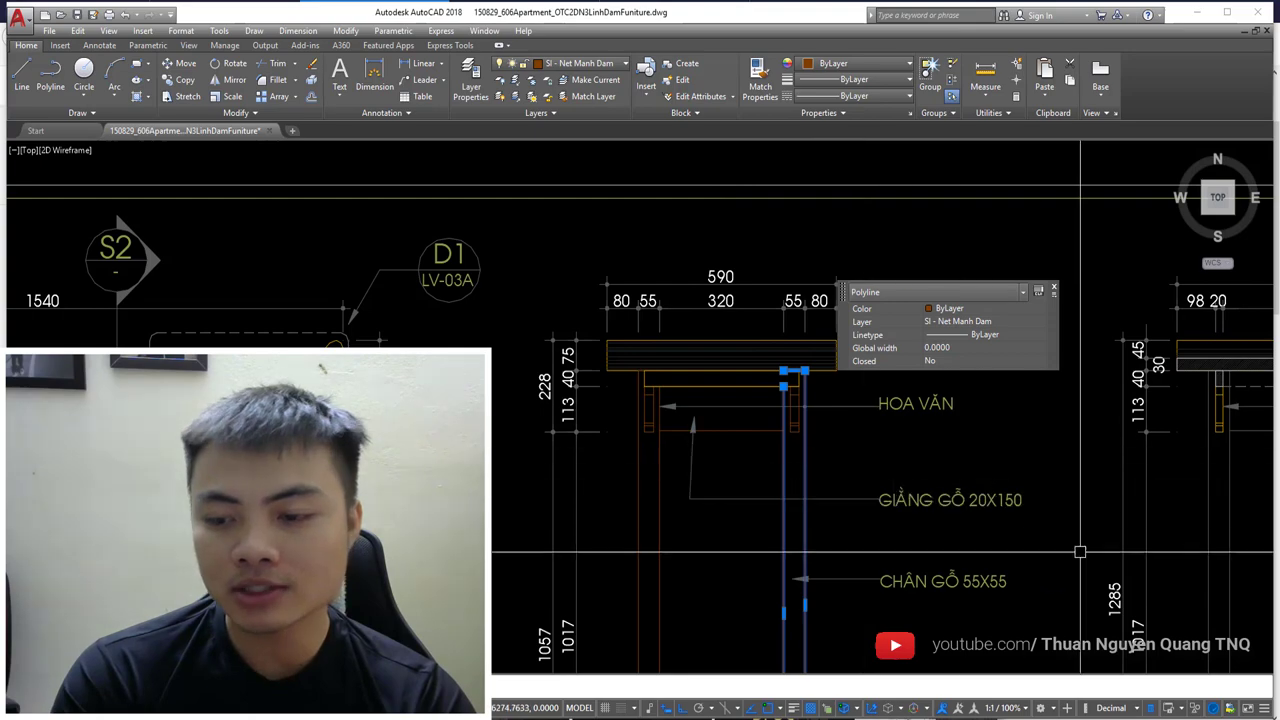
Step: Switch off Quick Properties from the status bar Customization menu, then verify on the top line
left_click(1264, 708)
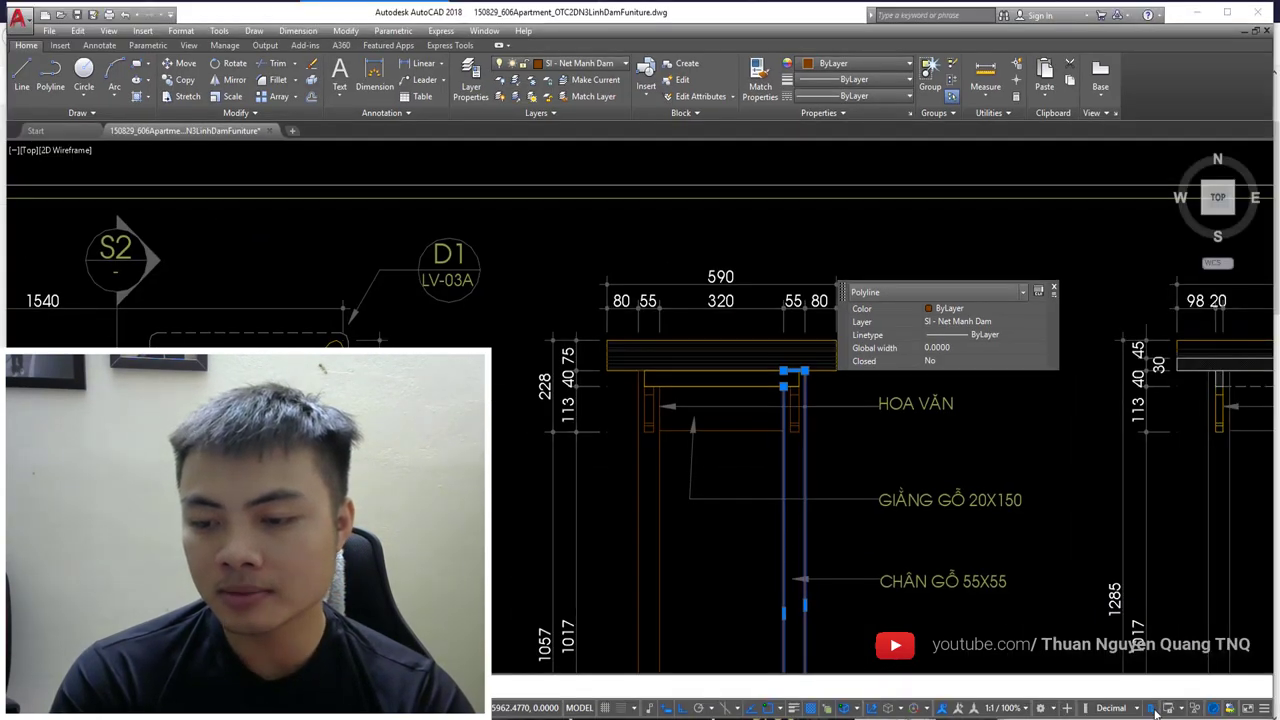
left_click(1152, 708)
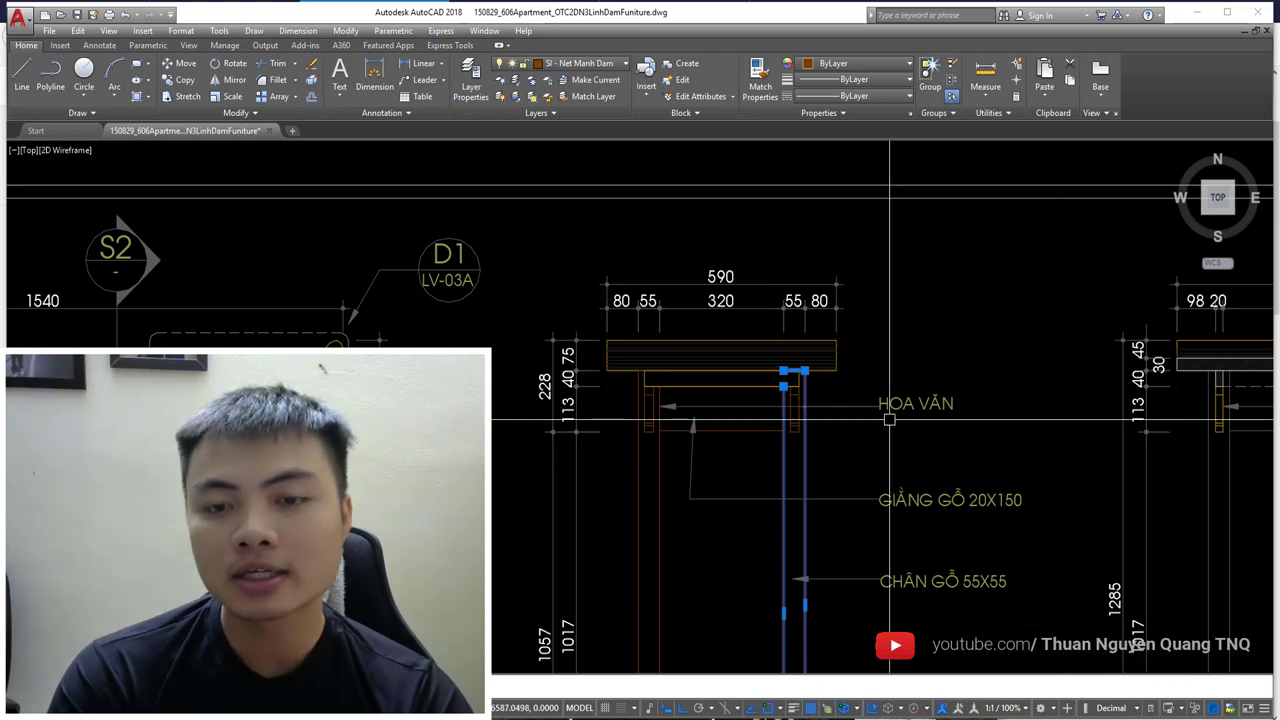
key("Escape")
left_click(674, 347)
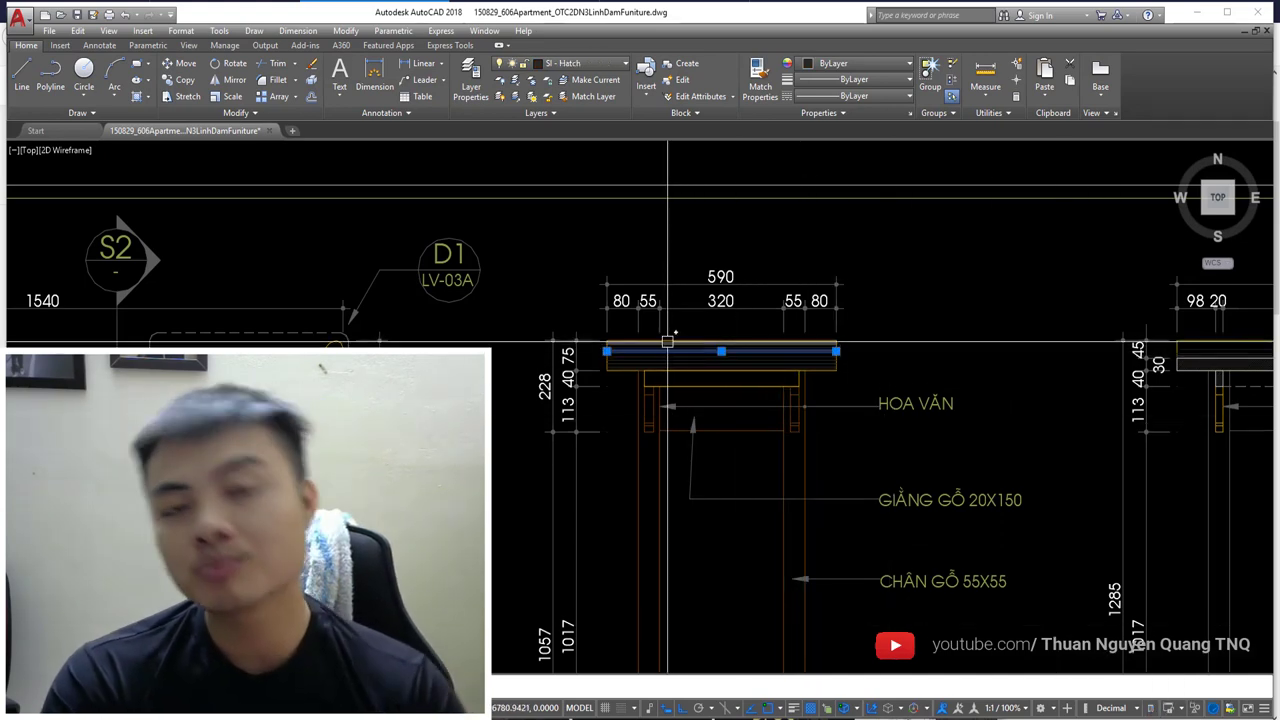
scroll(717, 349, "up", 2)
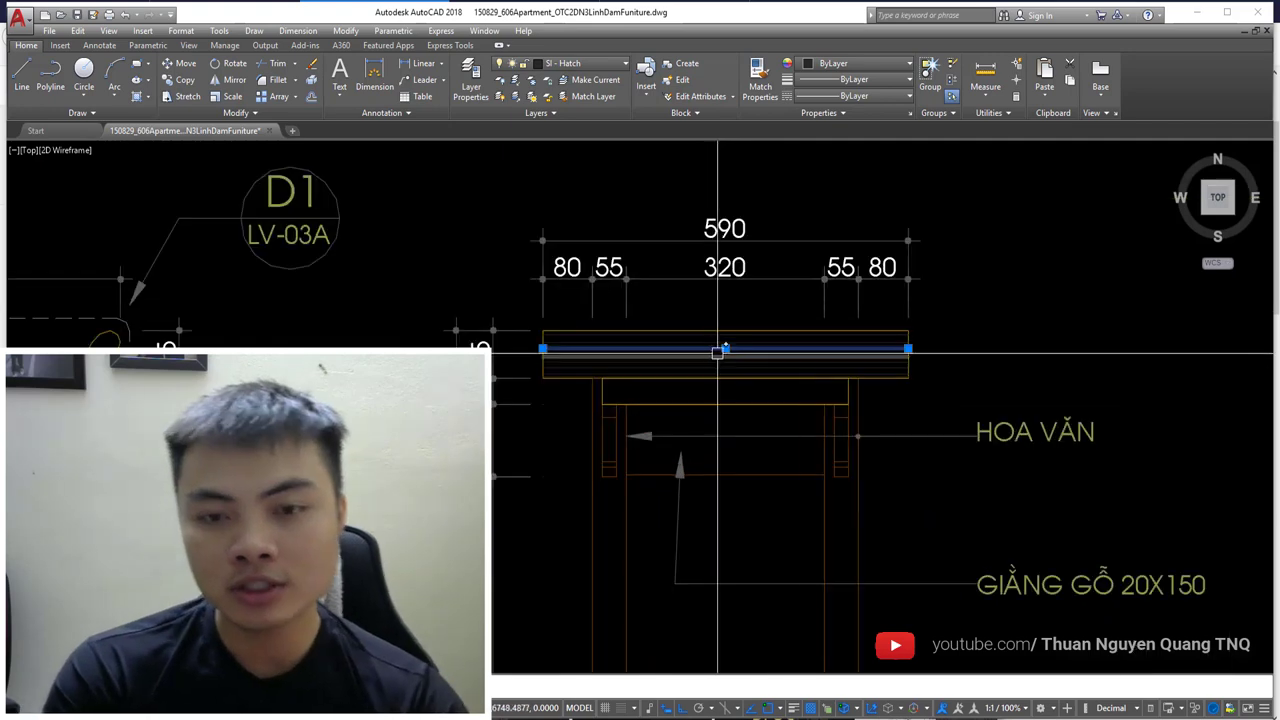
key("Escape")
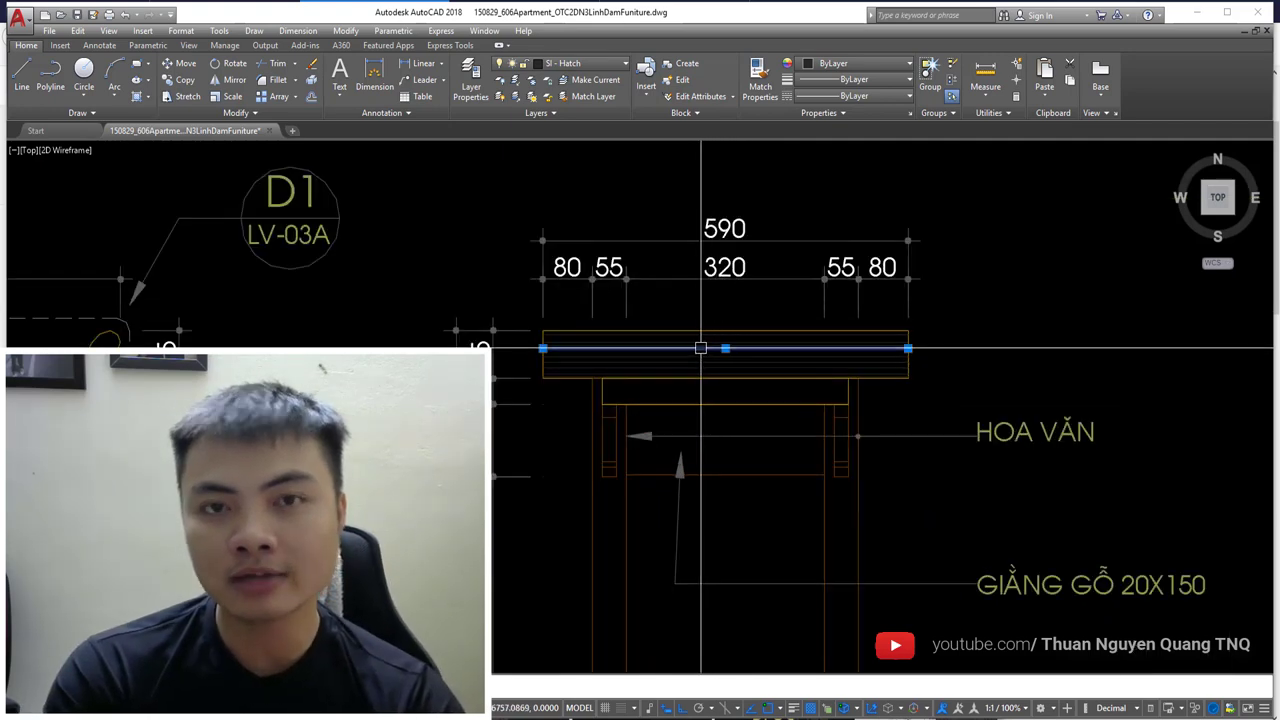
scroll(712, 358, "down", 4)
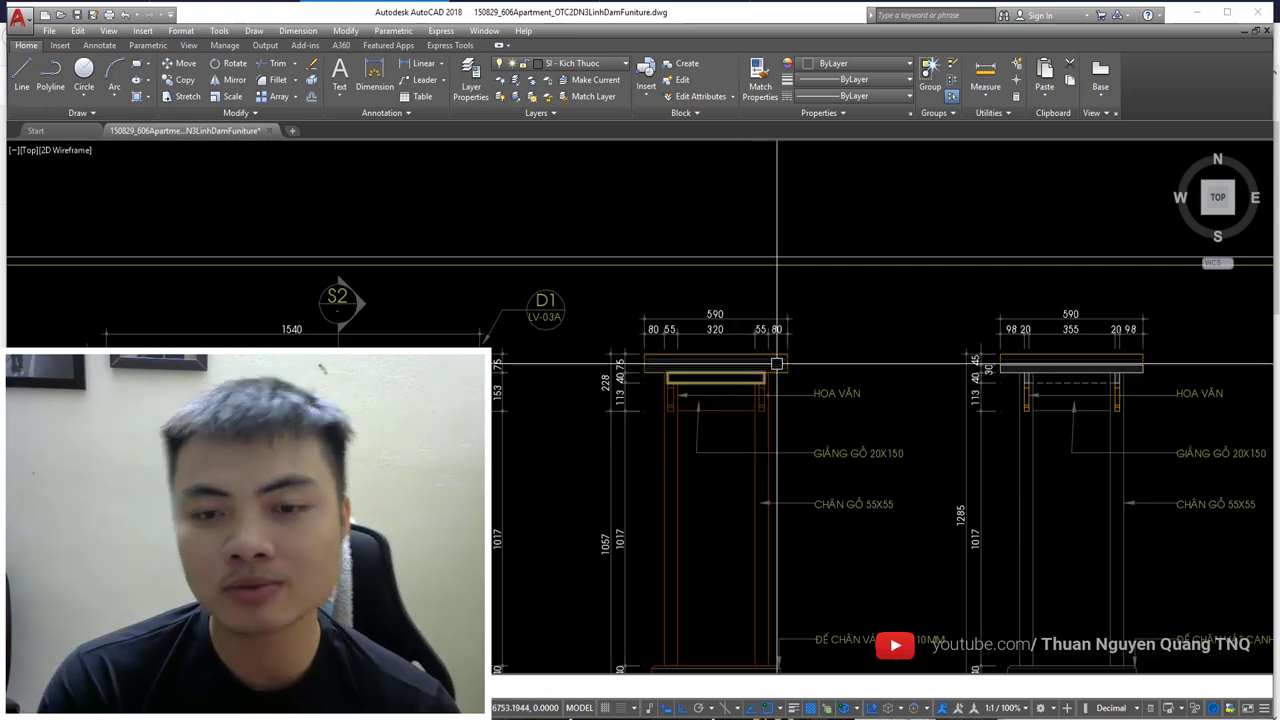
scroll(755, 358, "up", 4)
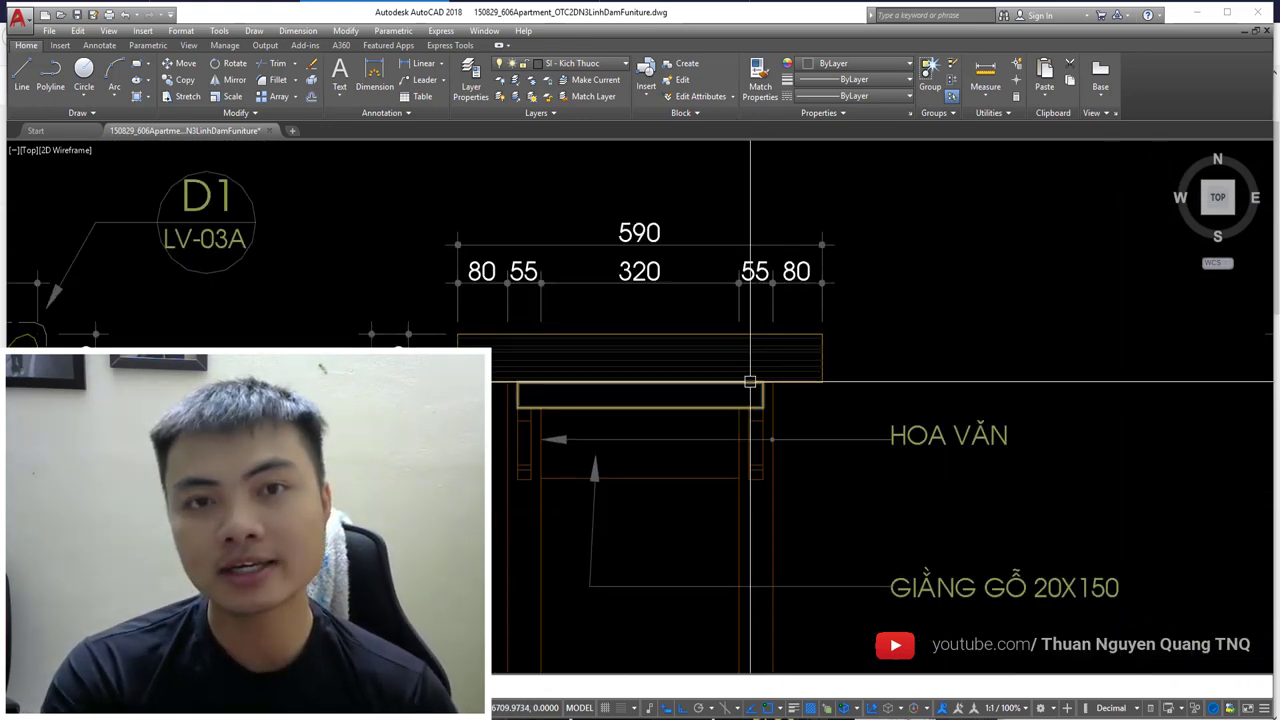
scroll(765, 274, "down", 6)
scroll(765, 274, "down", 3)
scroll(831, 408, "down", 4)
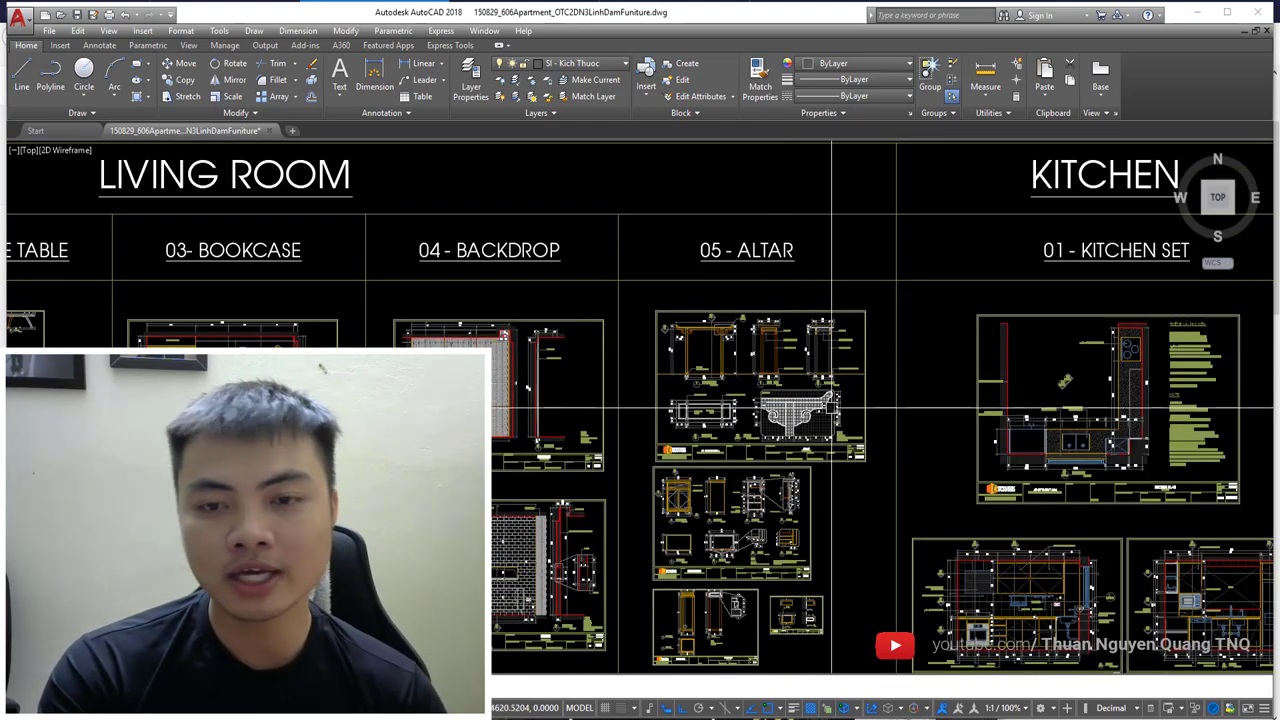
middle_click_drag(831, 408, 794, 366)
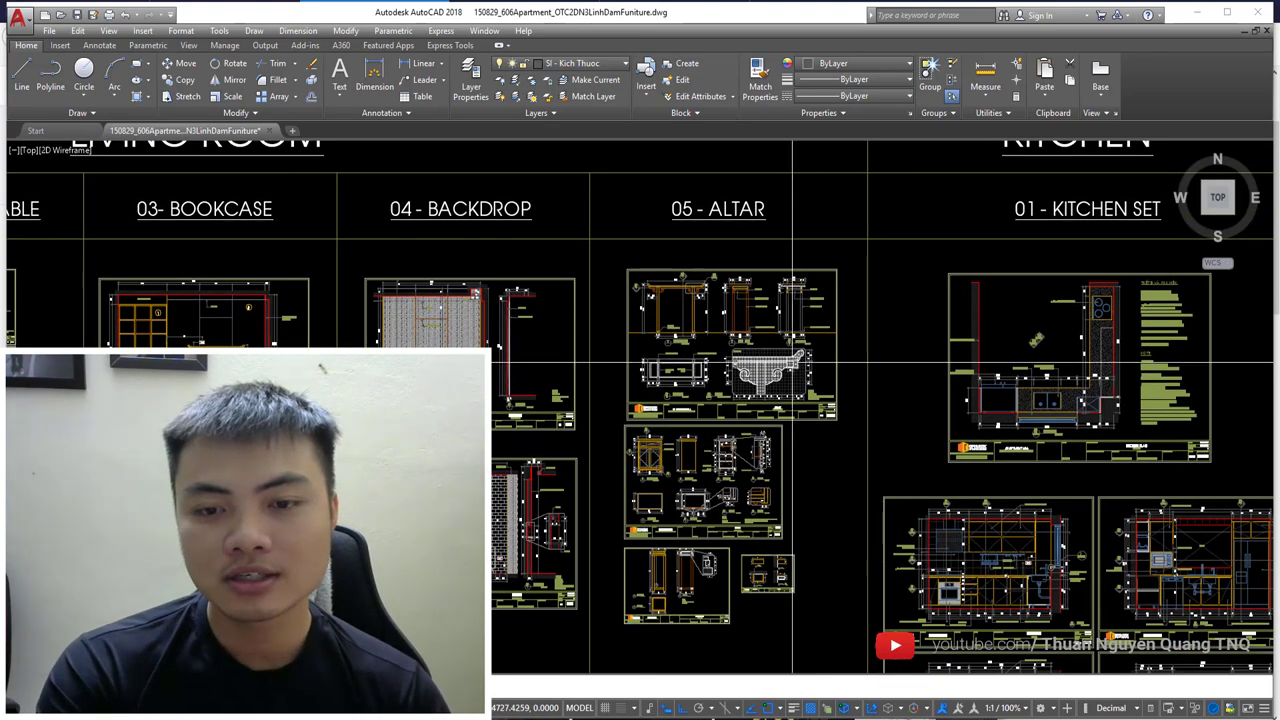